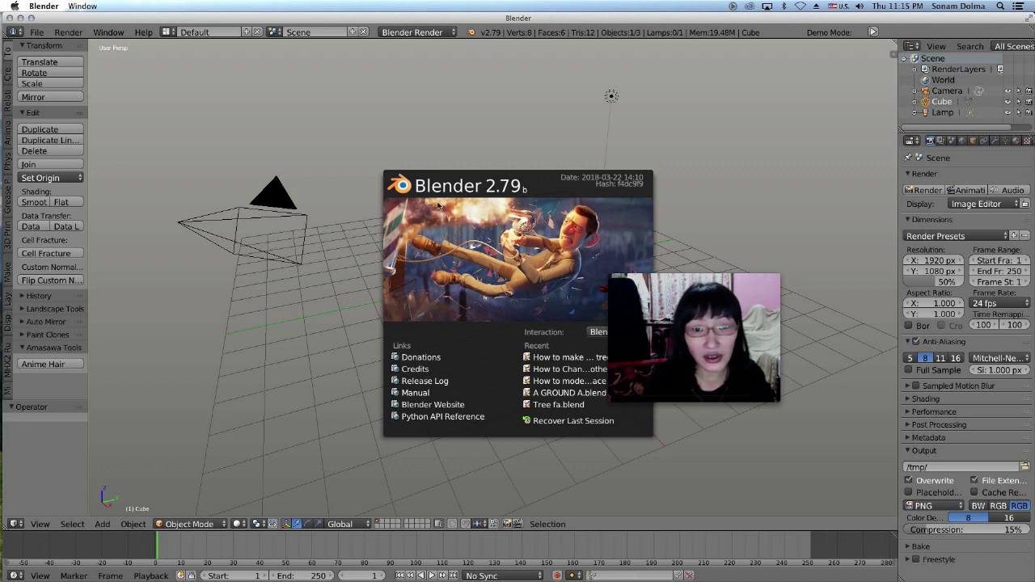
# - Dismiss the splash screen and start the Screencast Keys display in the 3D view
pyautogui.click(492, 136)
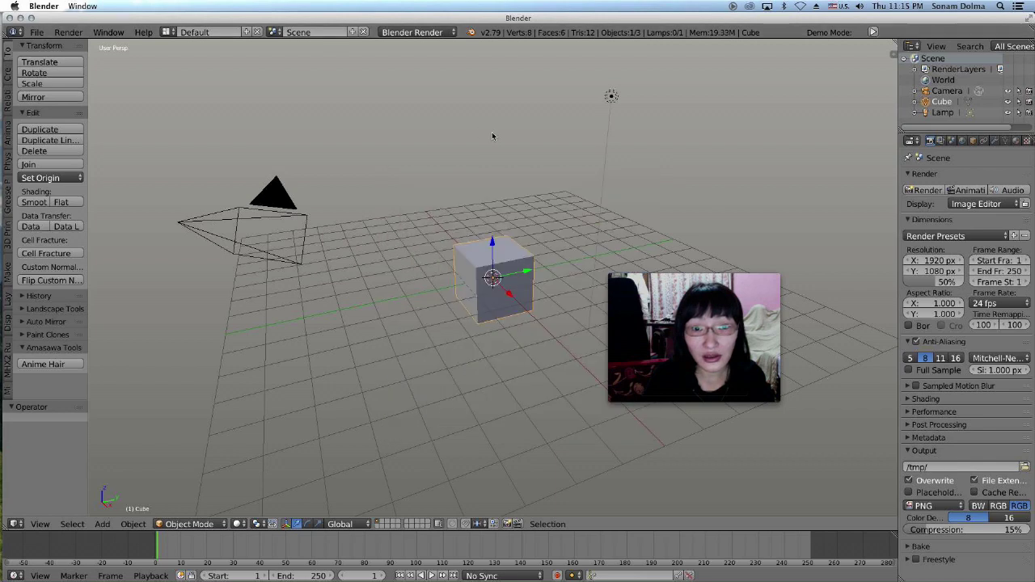
pyautogui.click(893, 54)
pyautogui.scroll(-6, 829, 457)
pyautogui.scroll(-6, 829, 457)
pyautogui.click(848, 507)
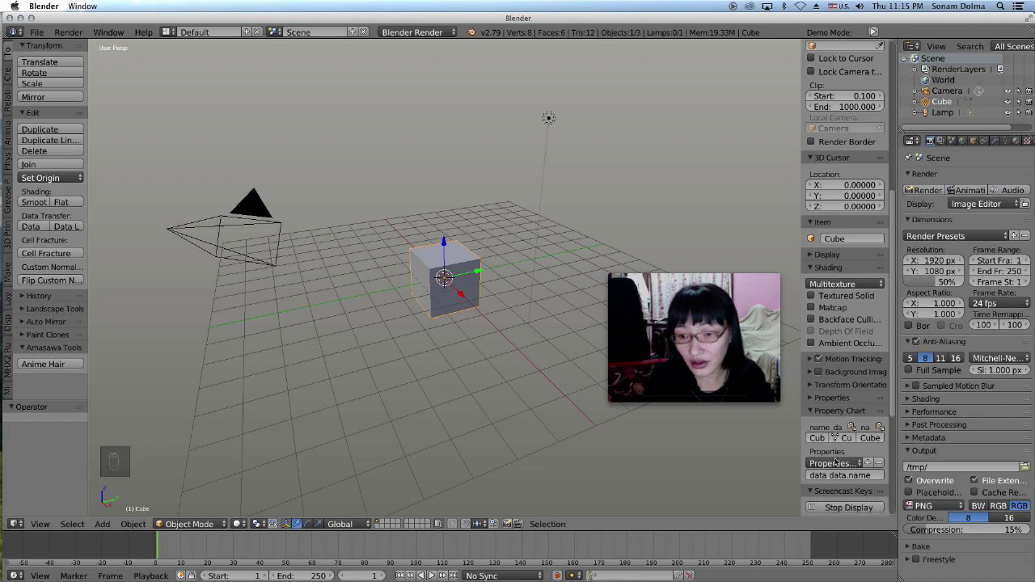
pyautogui.scroll(-4, 837, 461)
pyautogui.moveTo(824, 456); pyautogui.dragTo(916, 456)
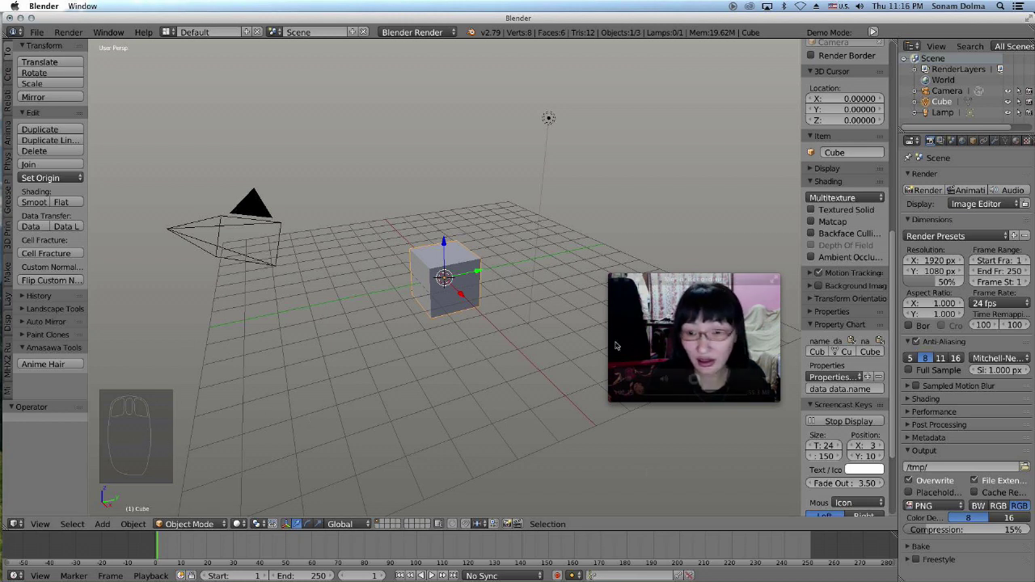
pyautogui.moveTo(687, 280); pyautogui.dragTo(708, 394)
# - Switch to the front view and add a Bezier circle at the cube's centre
pyautogui.click(468, 283)
pyautogui.moveTo(469, 283)
pyautogui.mouseDown(button='middle')
pyautogui.moveTo(483, 296)
pyautogui.moveTo(479, 265)
pyautogui.mouseUp(button='middle')
pyautogui.scroll(3, 450, 283)
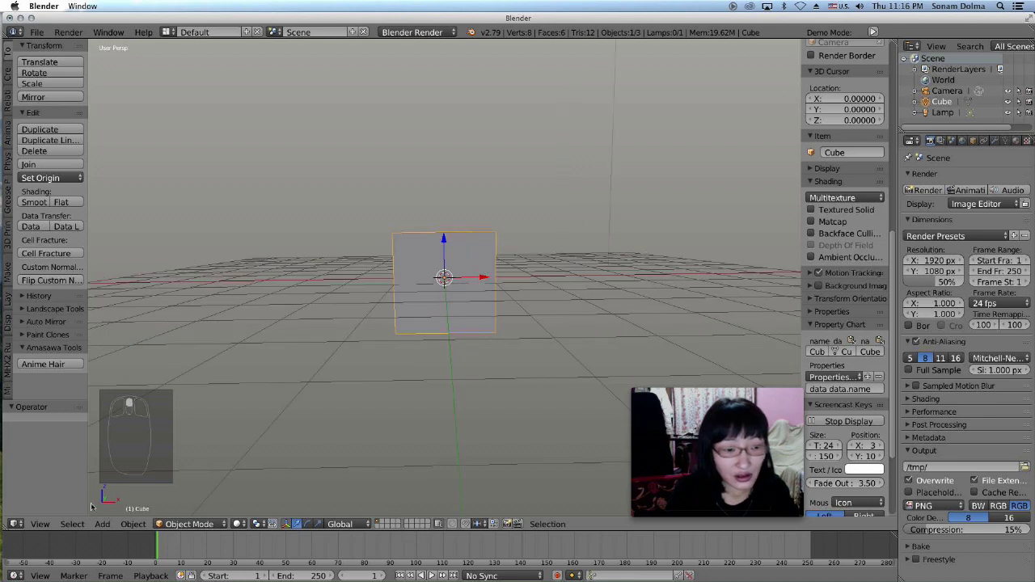
pyautogui.click(38, 525)
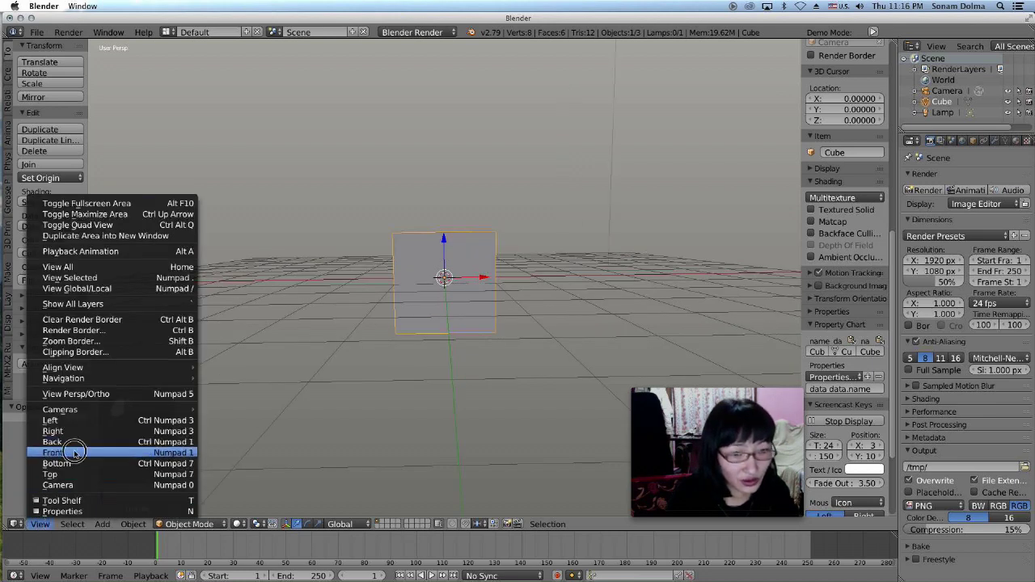
pyautogui.click(73, 453)
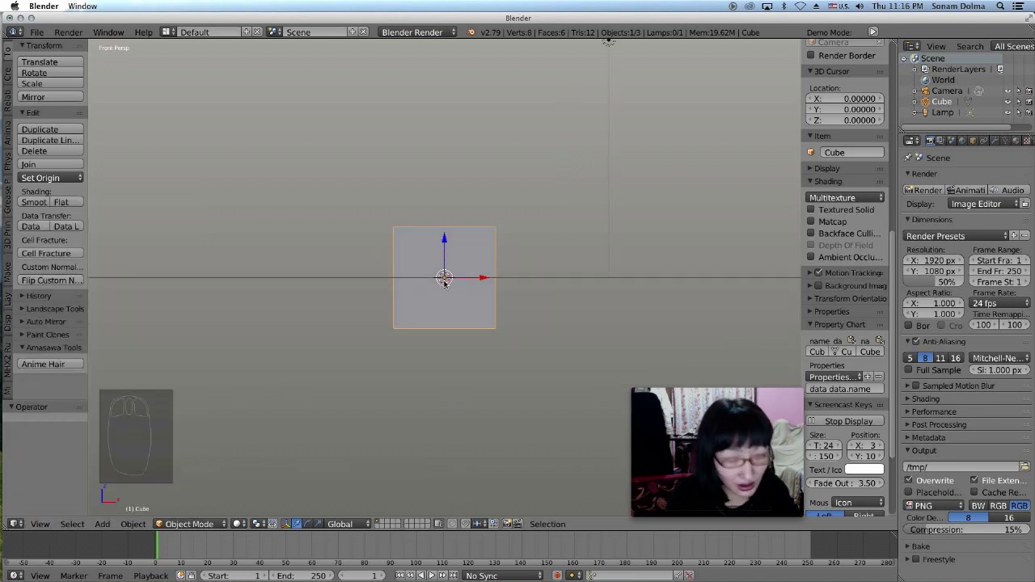
pyautogui.hotkey('shift', 'a')
pyautogui.moveTo(442, 292)
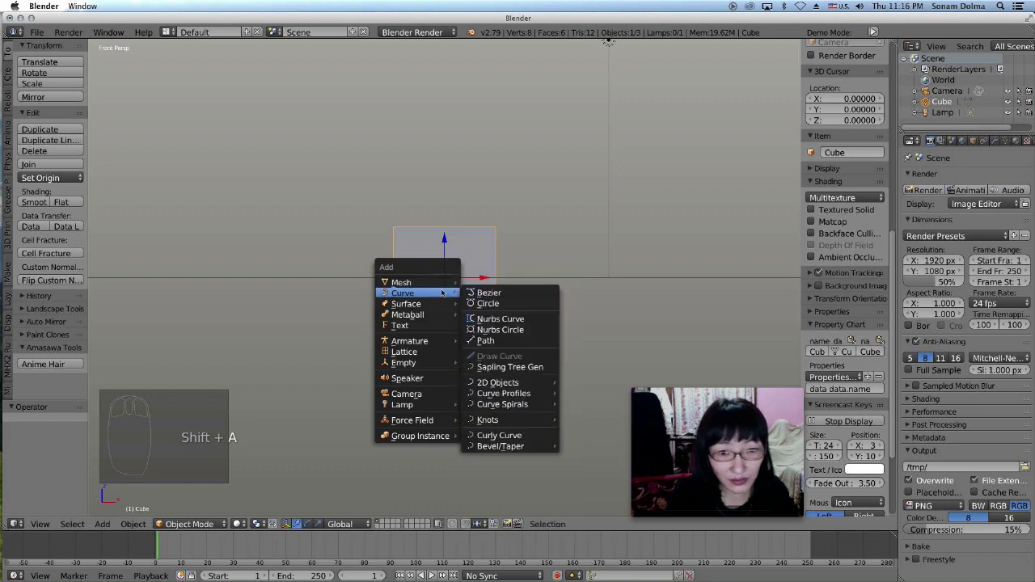
pyautogui.click(485, 307)
# - Scale the Bezier circle up about 5.48 times and by a further 1.25 times so it surrounds the cube widely
pyautogui.moveTo(477, 302); pyautogui.dragTo(475, 317, button='middle')
pyautogui.press('s')
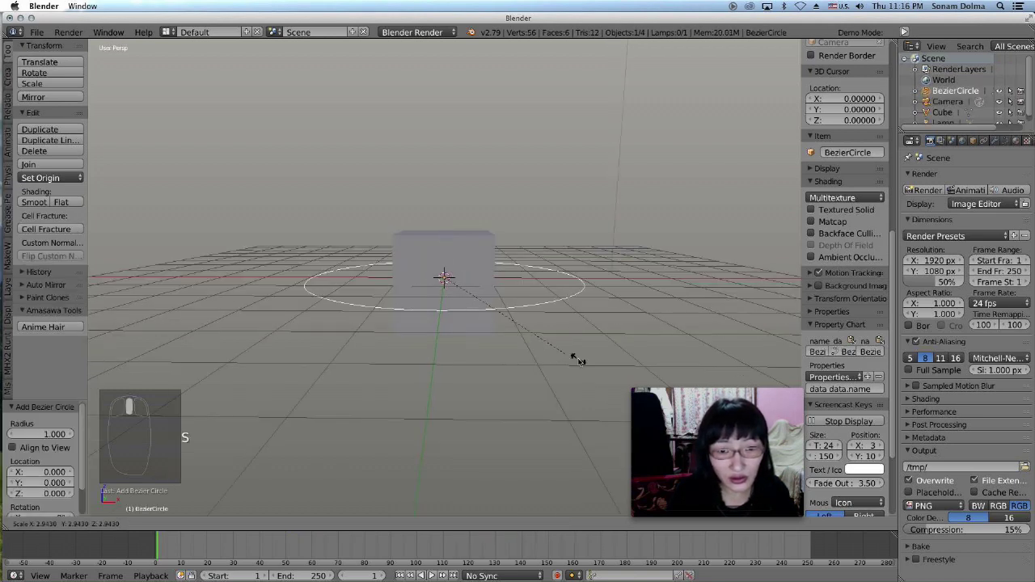
pyautogui.click(684, 307)
pyautogui.scroll(-4, 518, 311)
pyautogui.press('s')
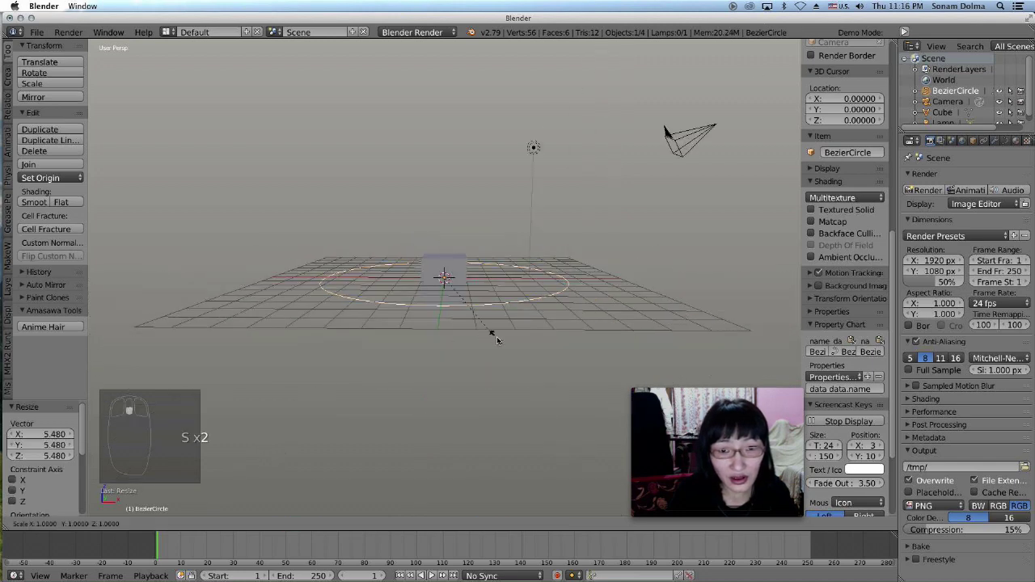
pyautogui.click(515, 342)
# - Select all objects in the scene and raise them together about 0.7 units along Z
pyautogui.rightClick(421, 267)
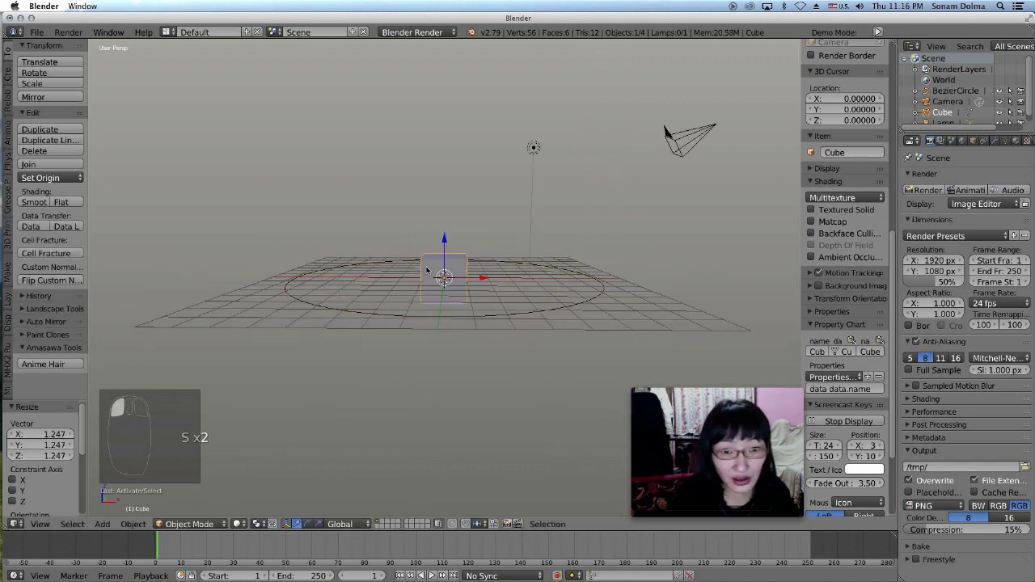
pyautogui.press('a')
pyautogui.press('a')
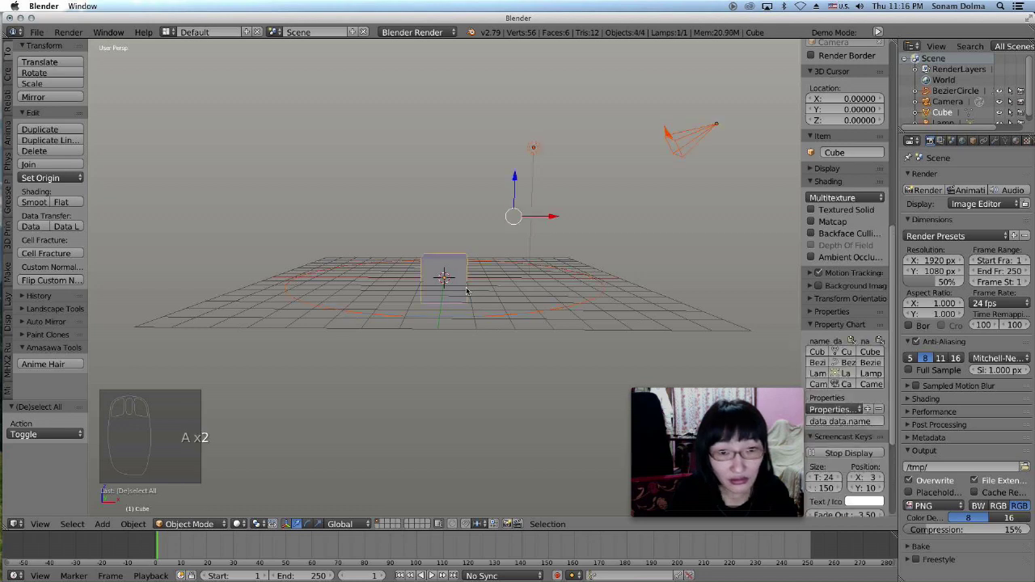
pyautogui.press('g')
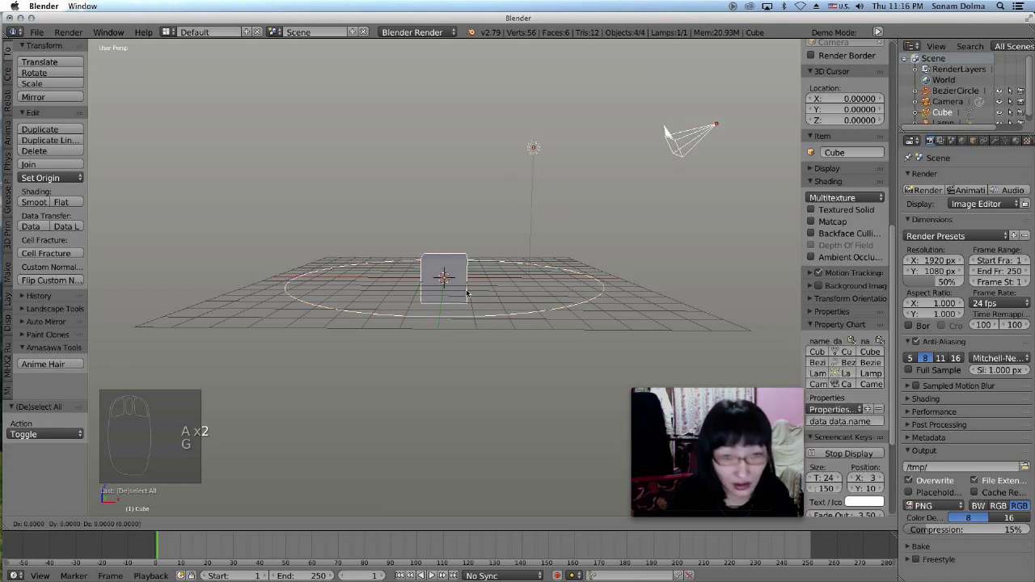
pyautogui.click(466, 291)
pyautogui.press('g')
pyautogui.middleClick(467, 290)
pyautogui.click(467, 277)
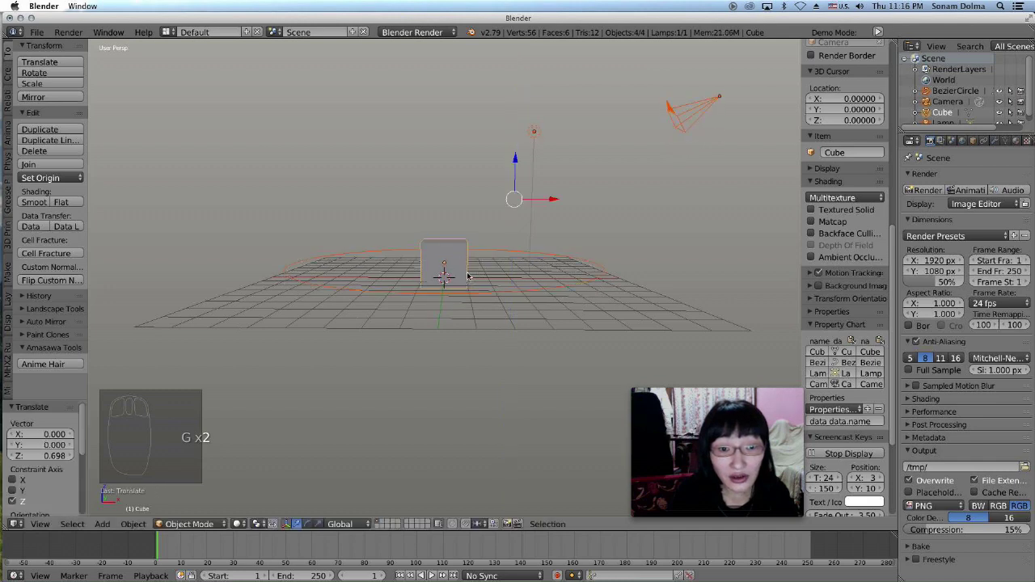
# - Rotate the camera toward the cube and move it down onto the Bezier circle
pyautogui.moveTo(485, 330); pyautogui.dragTo(514, 279, button='middle')
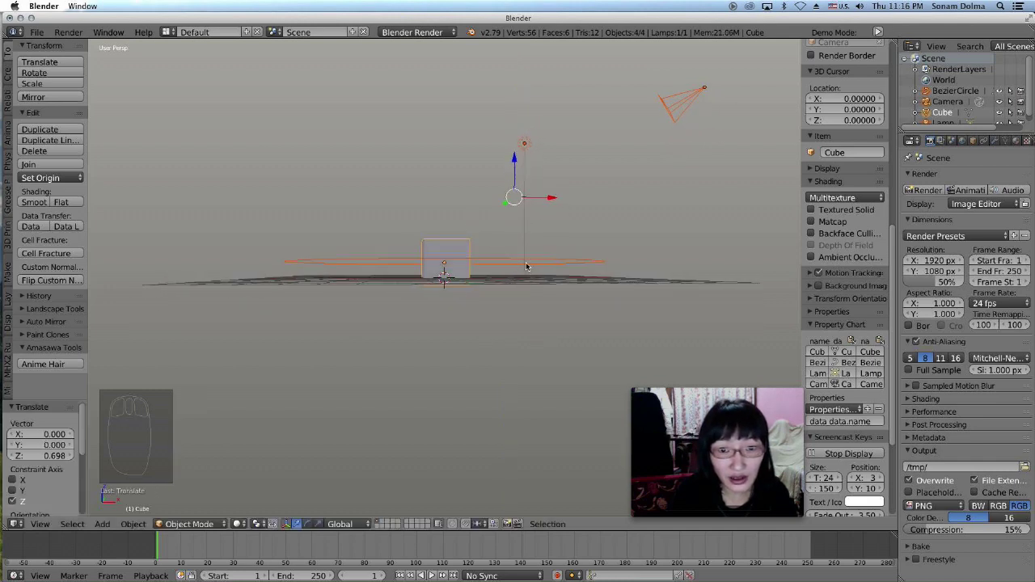
pyautogui.rightClick(525, 266)
pyautogui.moveTo(525, 266); pyautogui.dragTo(570, 277, button='middle')
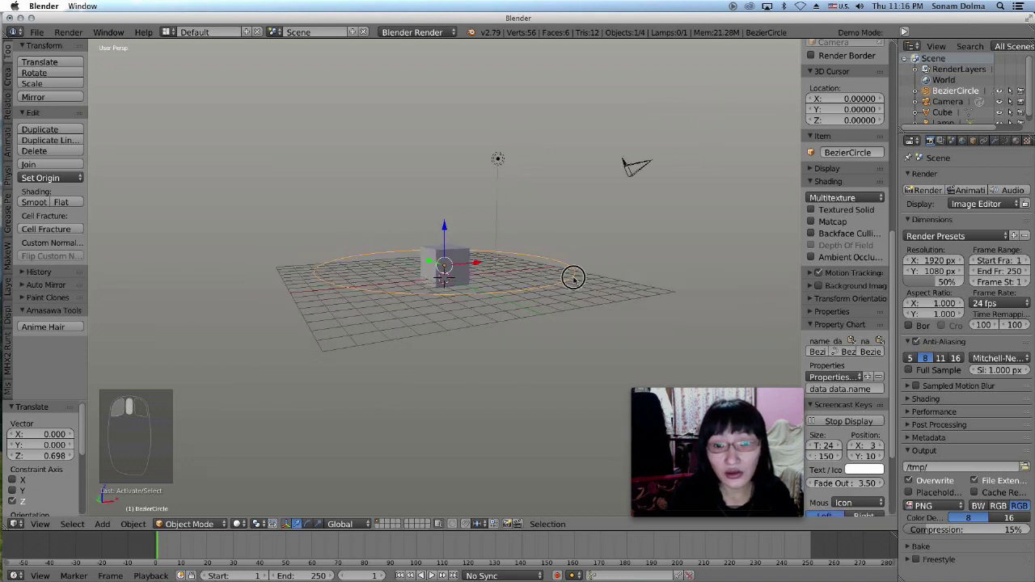
pyautogui.rightClick(647, 169)
pyautogui.press('r')
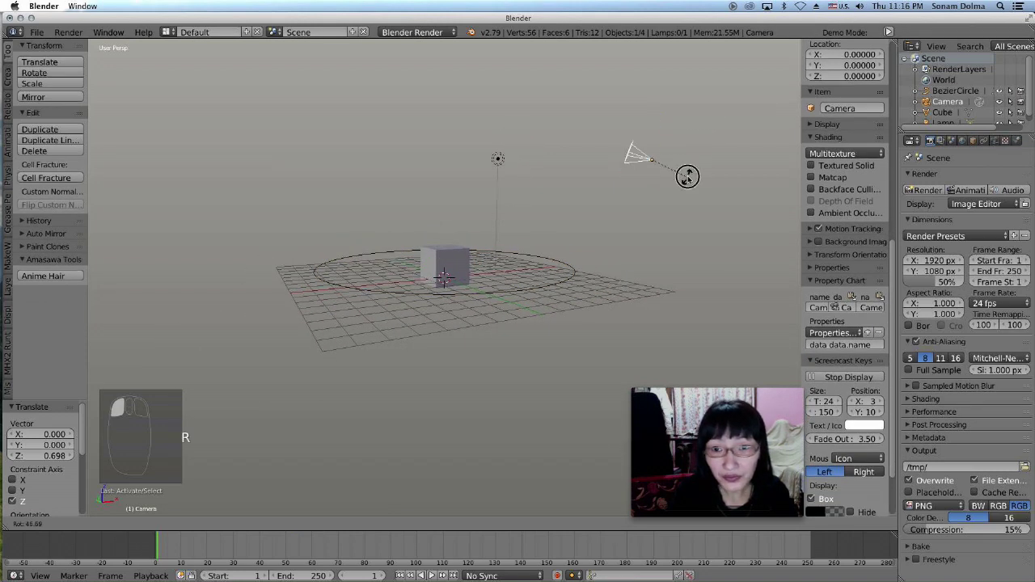
pyautogui.click(687, 177)
pyautogui.press('g')
pyautogui.click(594, 279)
pyautogui.moveTo(594, 279); pyautogui.dragTo(526, 291, button='middle')
pyautogui.press('r')
pyautogui.press('g')
pyautogui.click(429, 348)
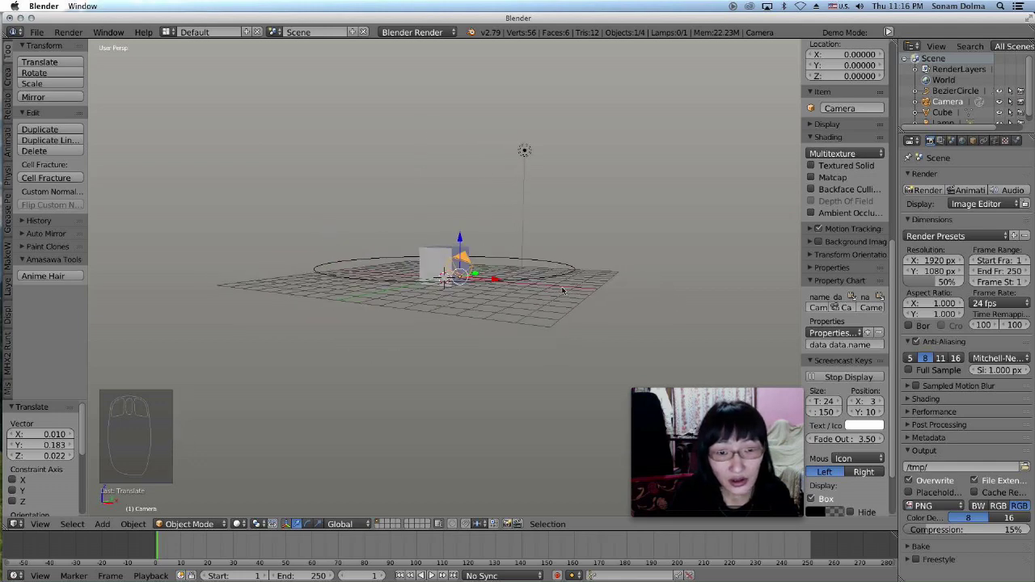
# - Rotate the camera about -19.6° and nudge it into line with the circle's edge
pyautogui.press('r')
pyautogui.click(565, 251)
pyautogui.press('g')
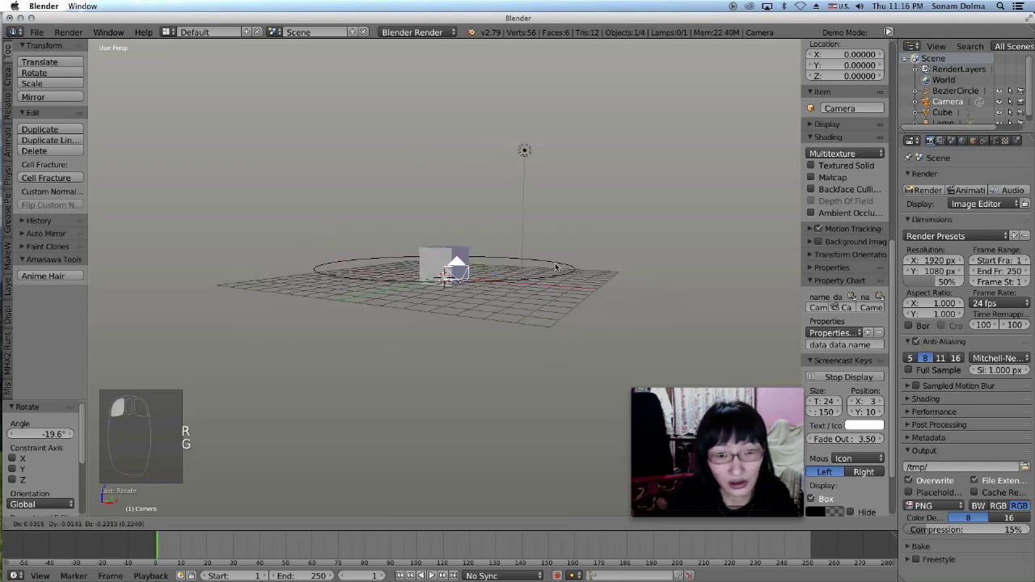
pyautogui.click(556, 267)
pyautogui.moveTo(555, 266); pyautogui.dragTo(443, 361, button='middle')
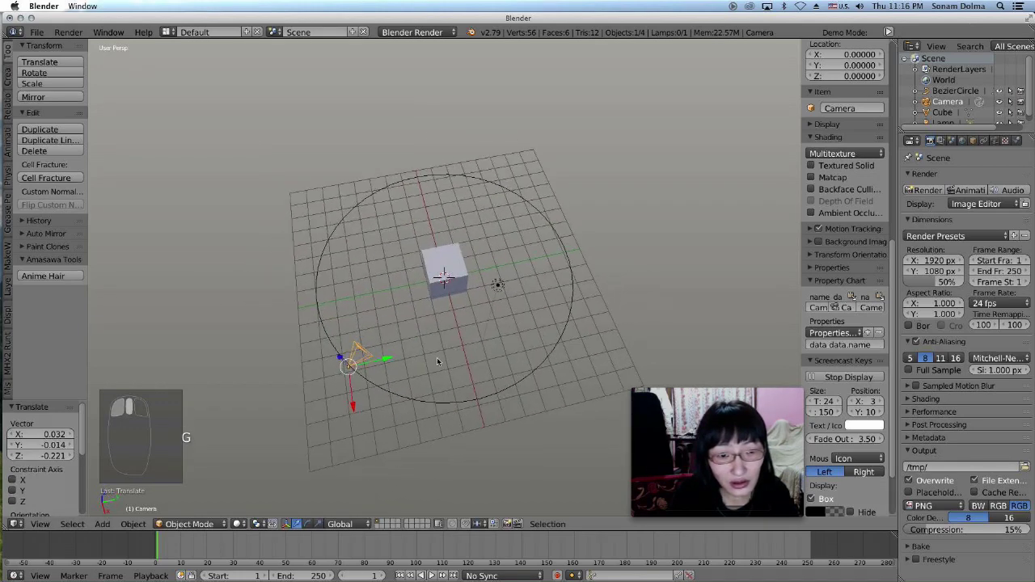
pyautogui.press('g')
pyautogui.click(420, 360)
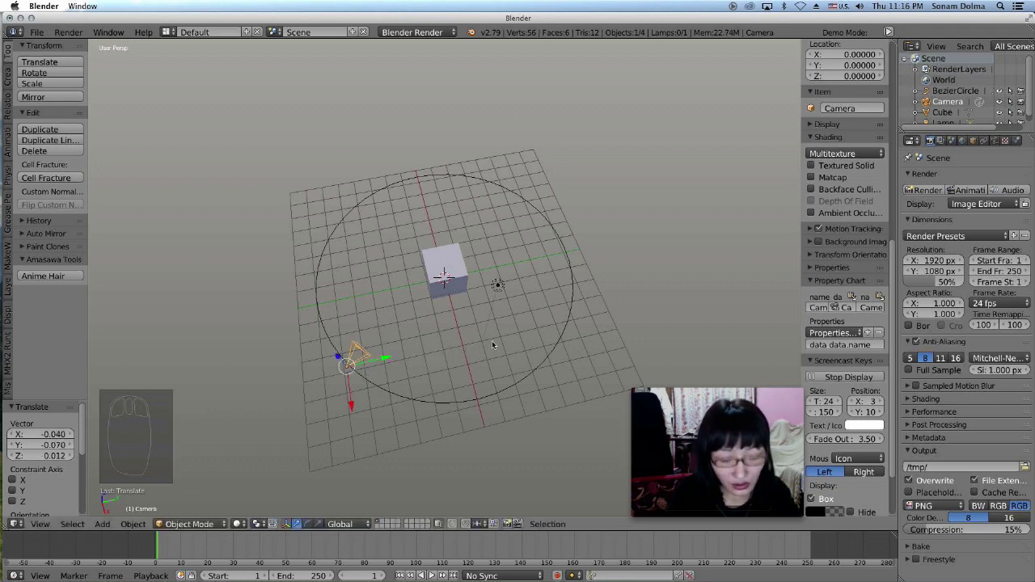
# - Look through the camera and lower it about 0.48 units to frame the cube better
pyautogui.press('KP_0')
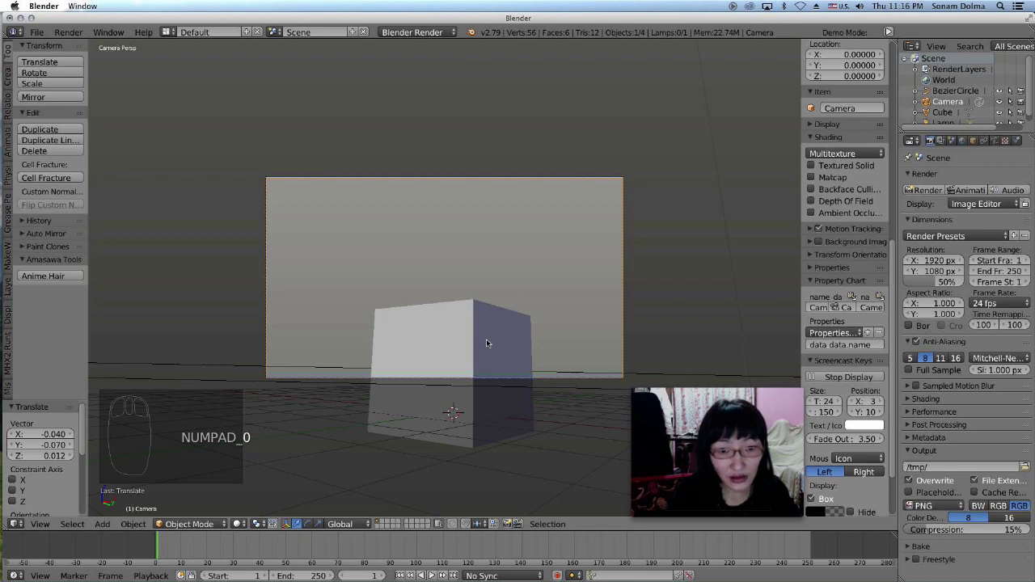
pyautogui.press('g')
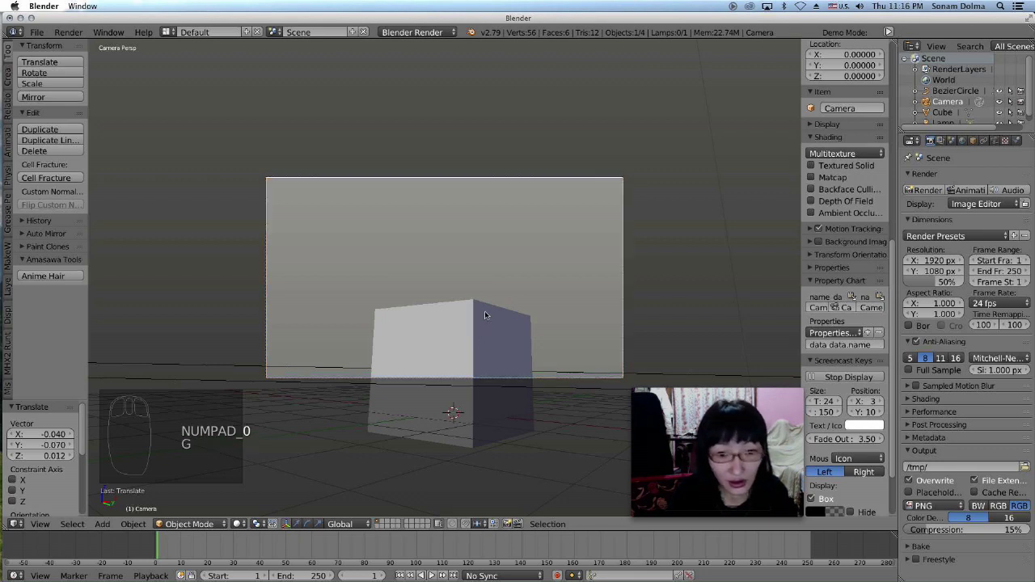
pyautogui.click(478, 342)
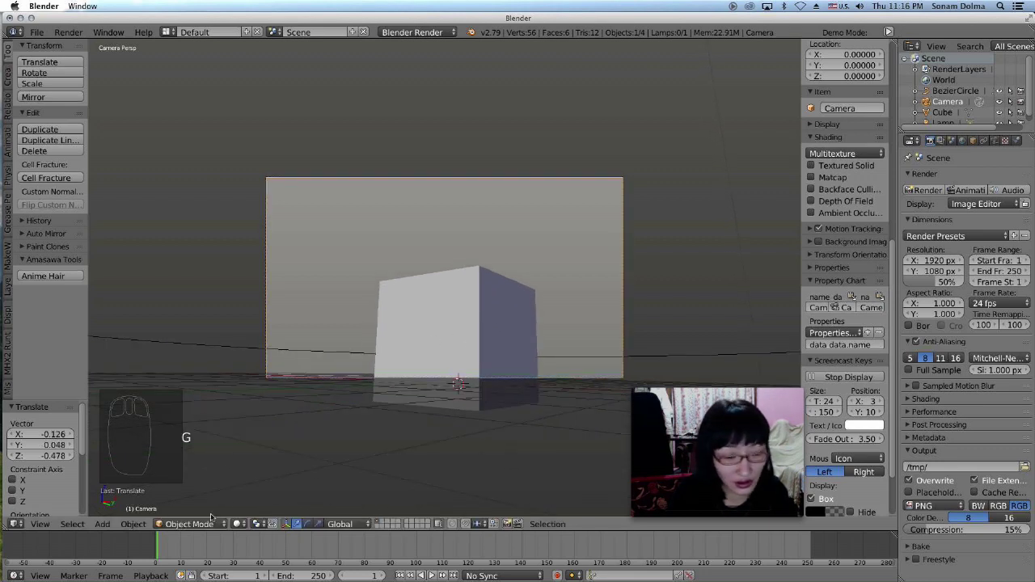
# - Re-aim the camera at the cube and shift it back toward the circle's outline
pyautogui.click(40, 524)
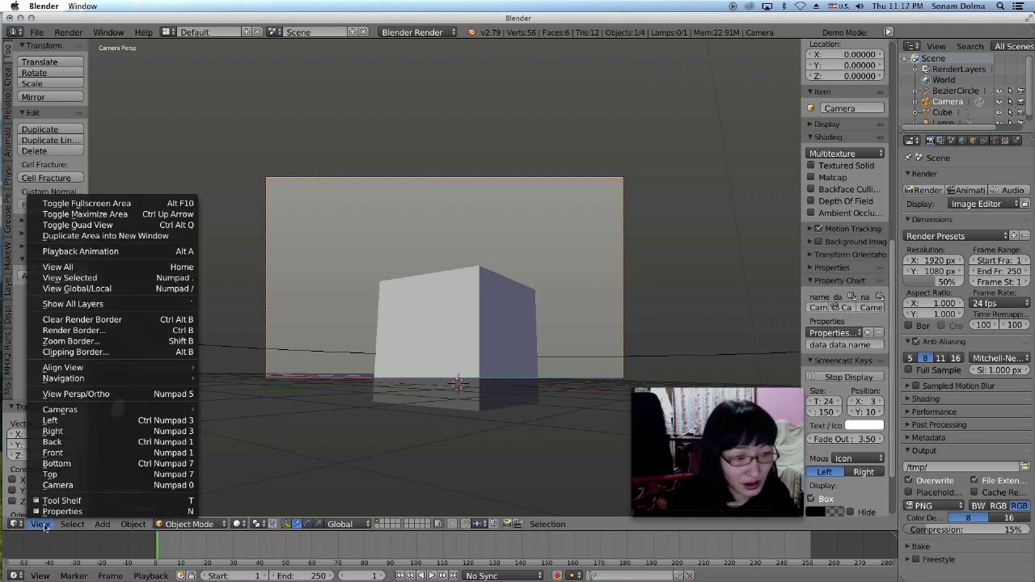
pyautogui.click(69, 474)
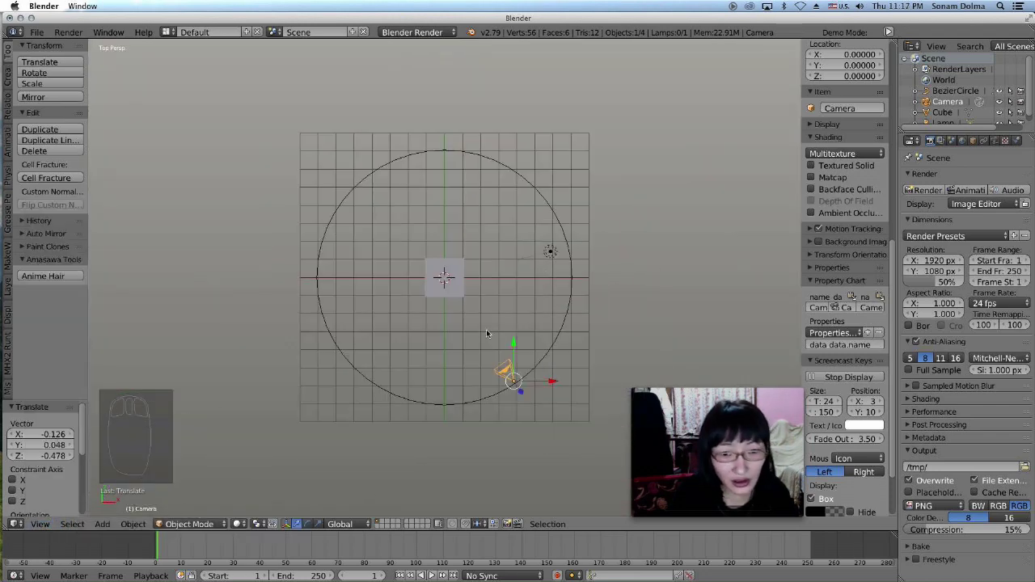
pyautogui.moveTo(524, 391); pyautogui.dragTo(362, 290, button='middle')
pyautogui.press('r')
pyautogui.click(324, 311)
pyautogui.press('g')
pyautogui.click(321, 306)
pyautogui.press('r')
pyautogui.click(409, 308)
# - Fine-tune the camera on the circle, ending with a 1.15° rotation and a shift of about -0.11 in X and 0.07 in Y
pyautogui.moveTo(409, 307); pyautogui.dragTo(589, 324, button='middle')
pyautogui.press('g')
pyautogui.click(495, 322)
pyautogui.press('r')
pyautogui.click(655, 264)
pyautogui.press('g')
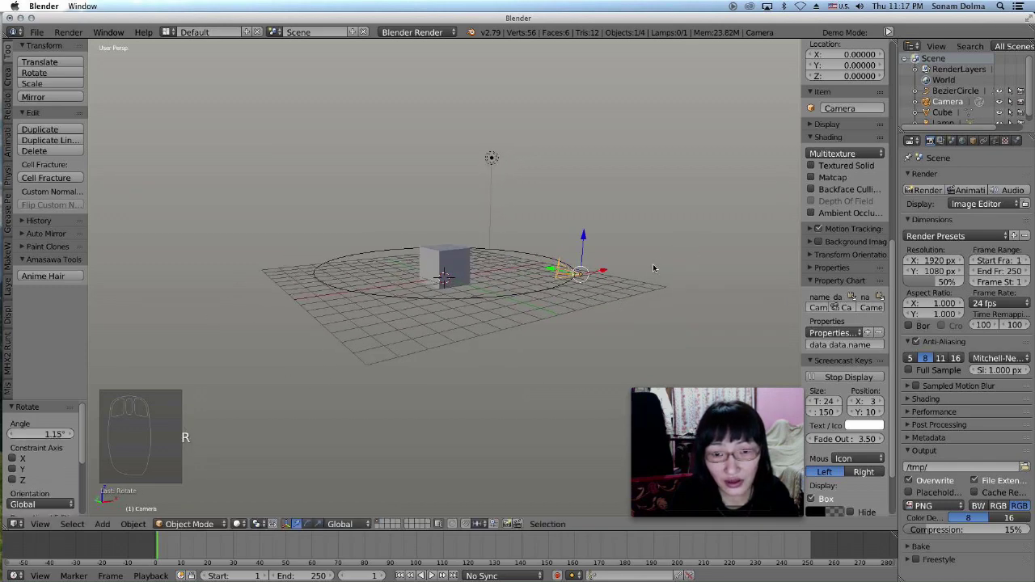
pyautogui.click(645, 263)
# - From the top view, turn the camera slightly toward the cube and move it about -0.09 in X and 0.14 in Y
pyautogui.moveTo(647, 264); pyautogui.dragTo(540, 279, button='middle')
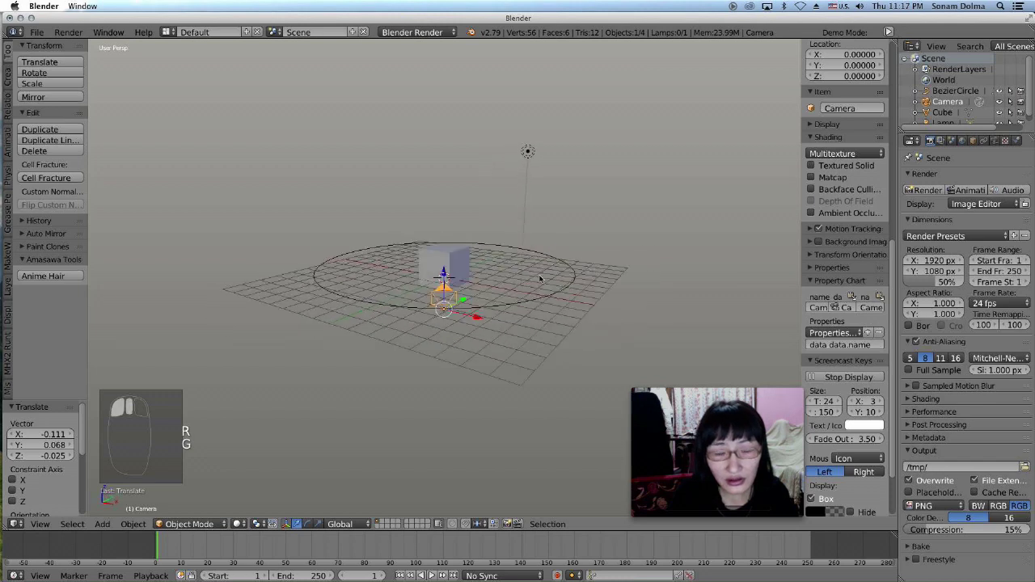
pyautogui.click(40, 524)
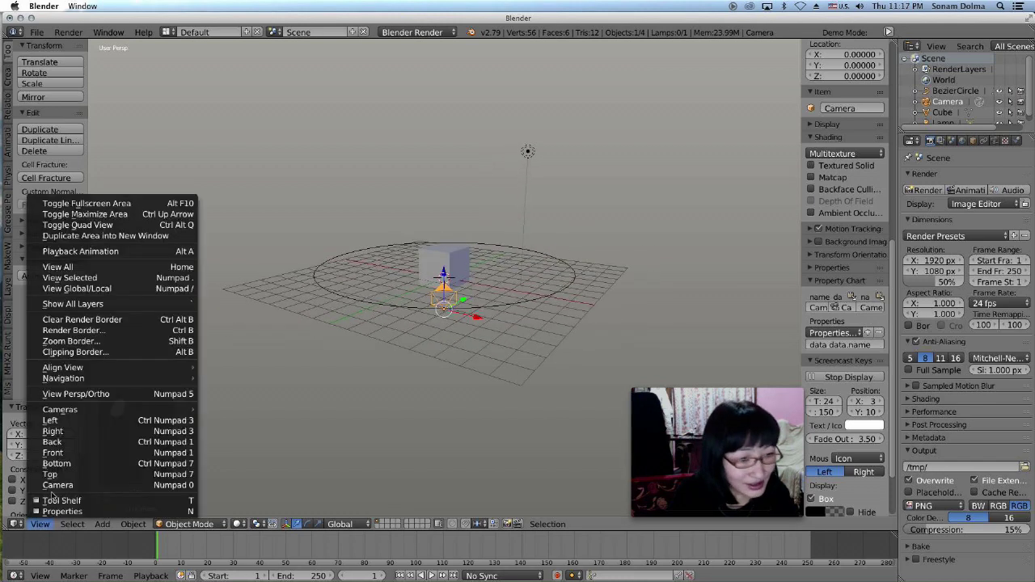
pyautogui.click(55, 475)
pyautogui.press('r')
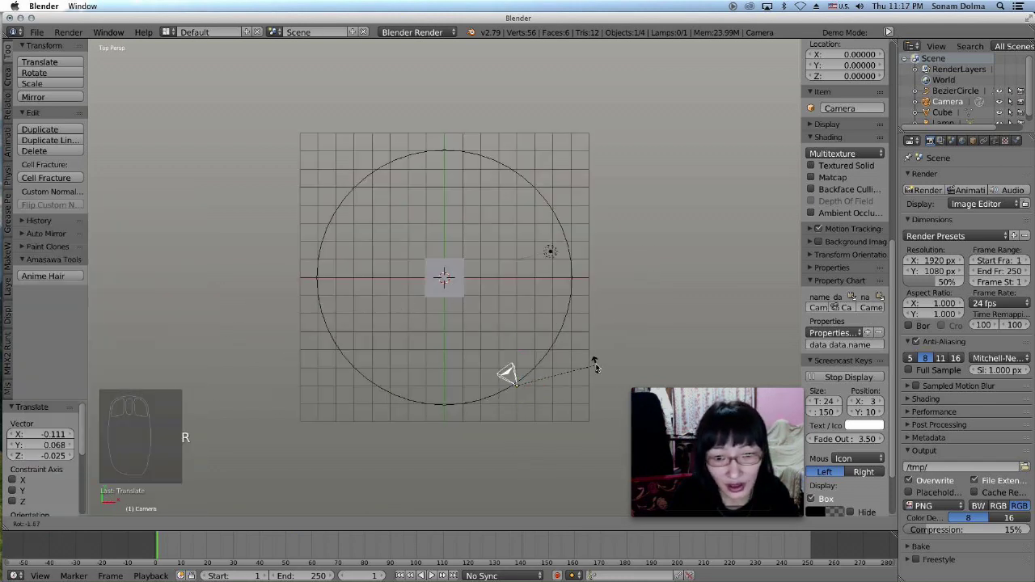
pyautogui.click(592, 373)
pyautogui.press('g')
pyautogui.click(549, 391)
# - Parent the camera to the Bezier circle with Follow Path and look through the camera
pyautogui.moveTo(549, 391); pyautogui.dragTo(521, 285, button='middle')
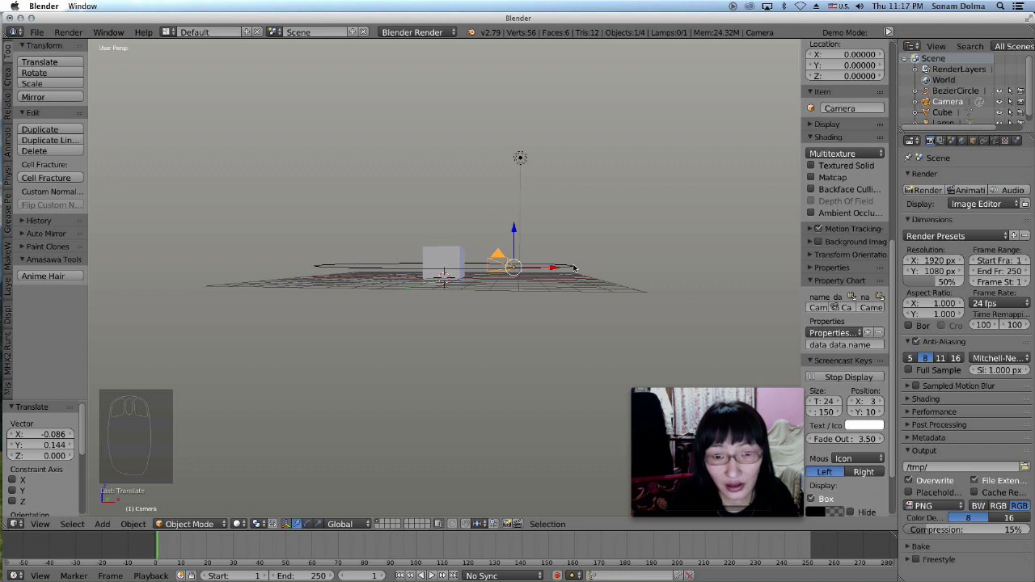
pyautogui.click(492, 262)
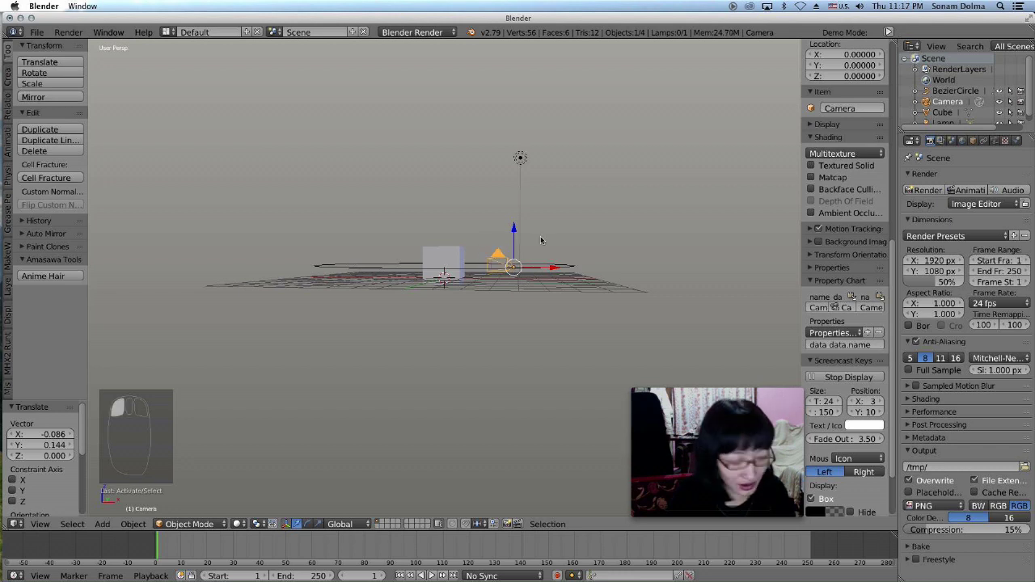
pyautogui.keyDown('shift'); pyautogui.click(563, 276); pyautogui.keyUp('shift')
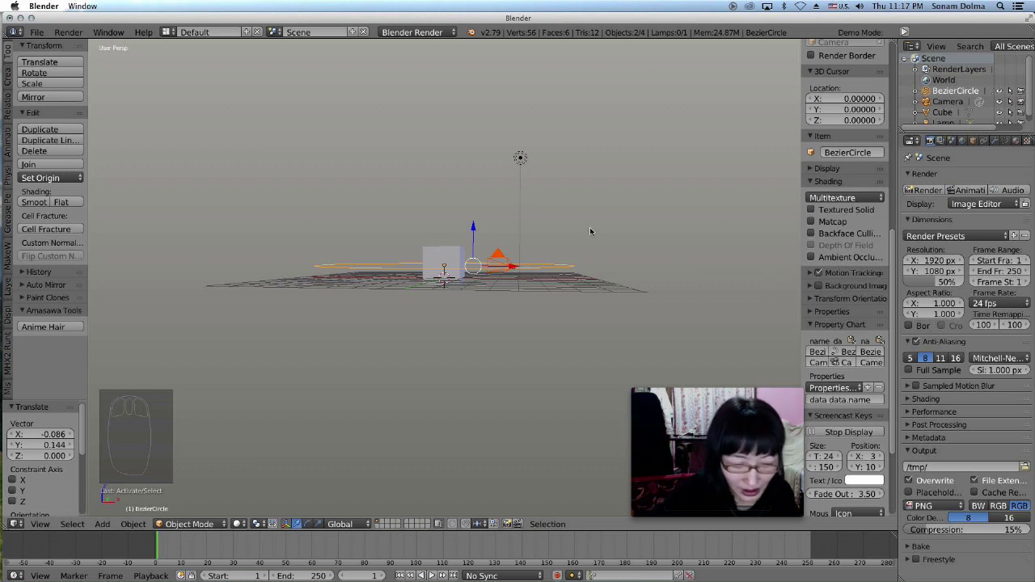
pyautogui.hotkey('ctrl', 'p')
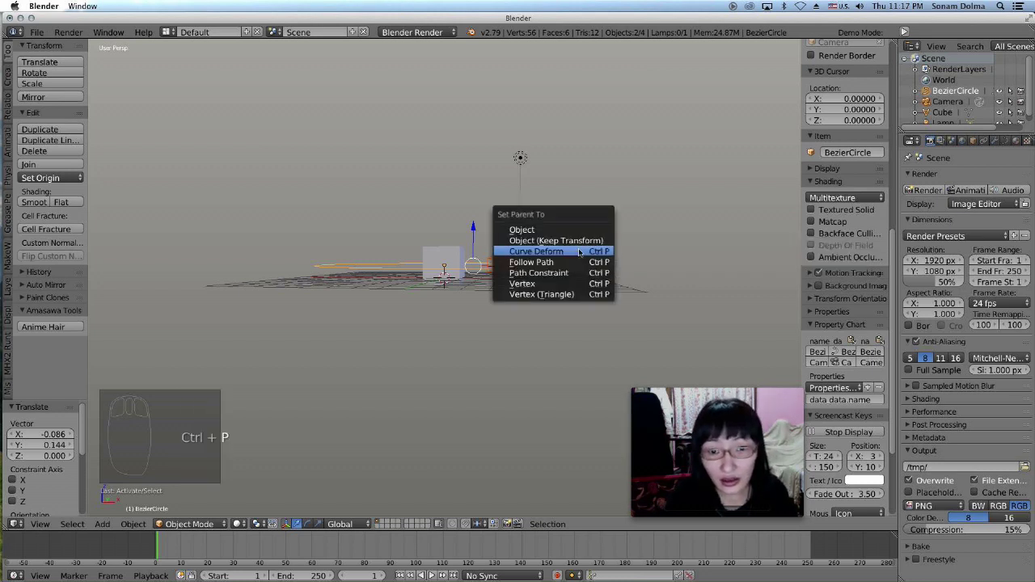
pyautogui.click(574, 262)
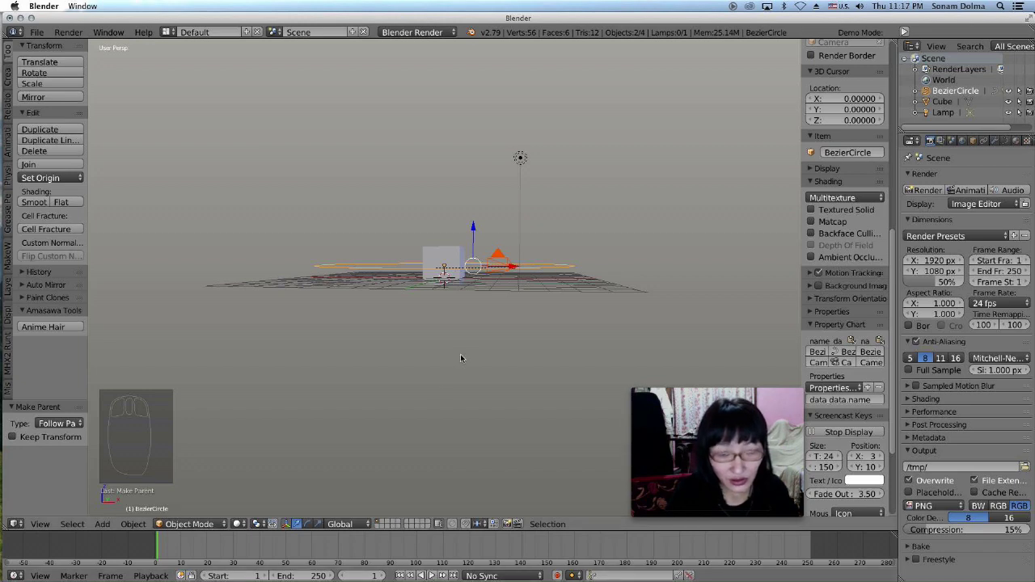
pyautogui.press('KP_0')
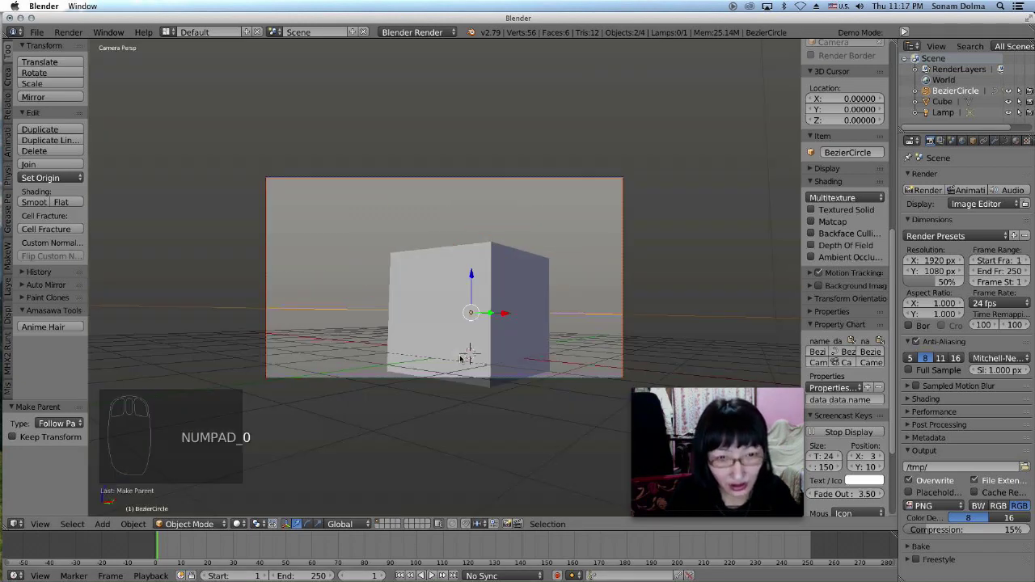
# - Play the follow-path animation through the camera, stop it and return to the first frame
pyautogui.click(431, 575)
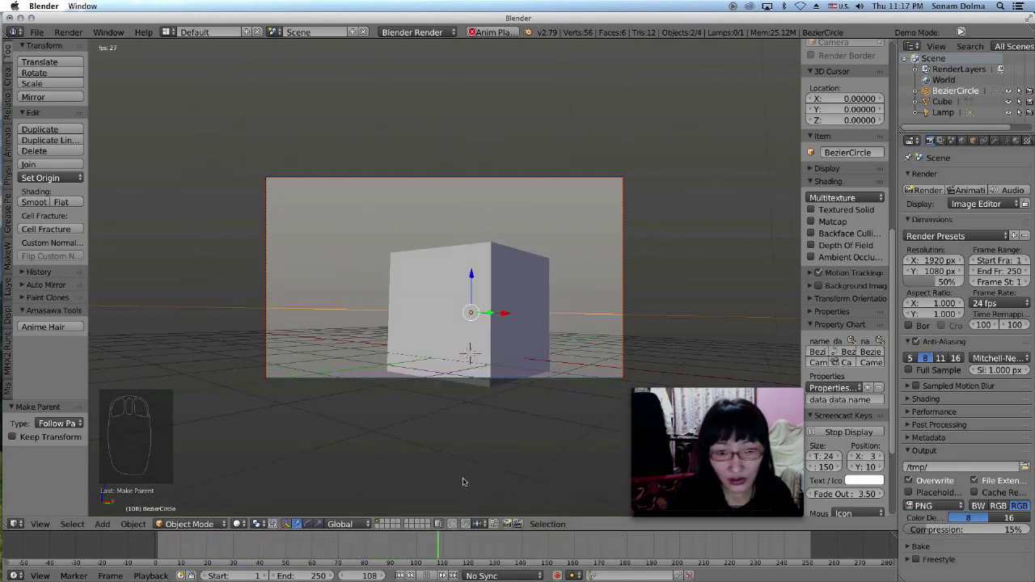
pyautogui.click(431, 576)
pyautogui.click(399, 576)
# - From the top view, select the Bezier circle and set its path animation length to 1243 frames
pyautogui.click(39, 524)
pyautogui.click(61, 458)
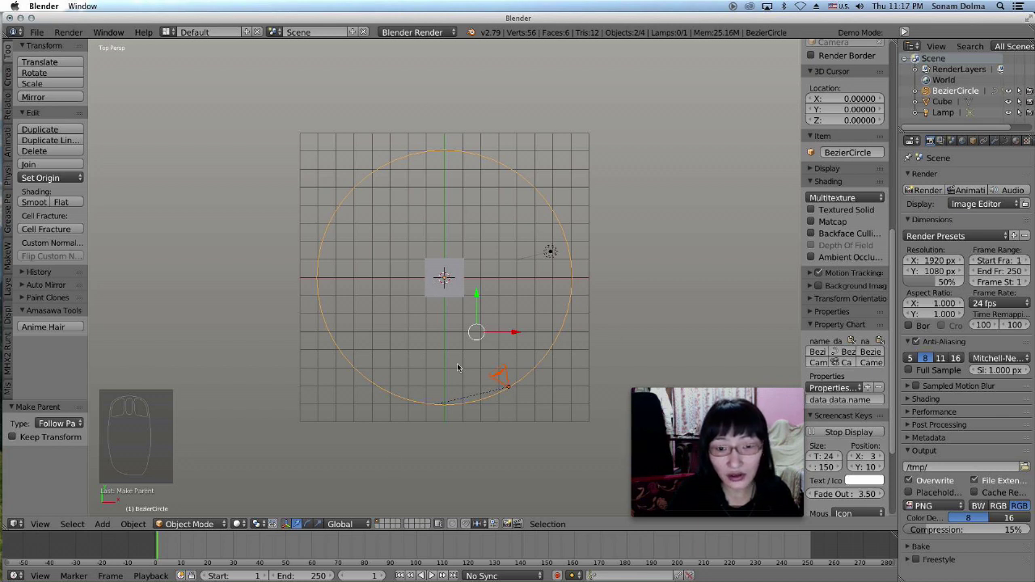
pyautogui.click(566, 309)
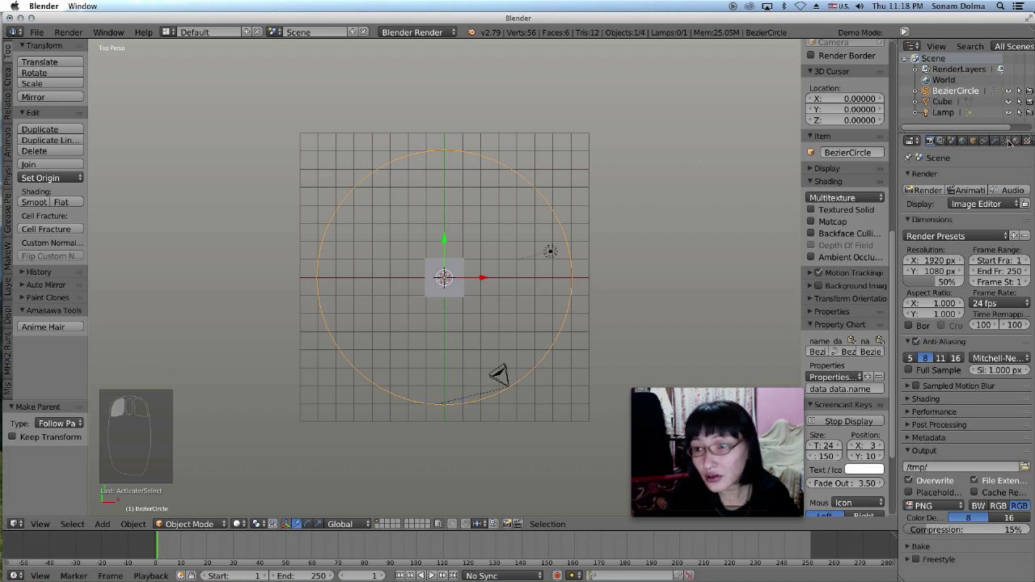
pyautogui.click(1005, 141)
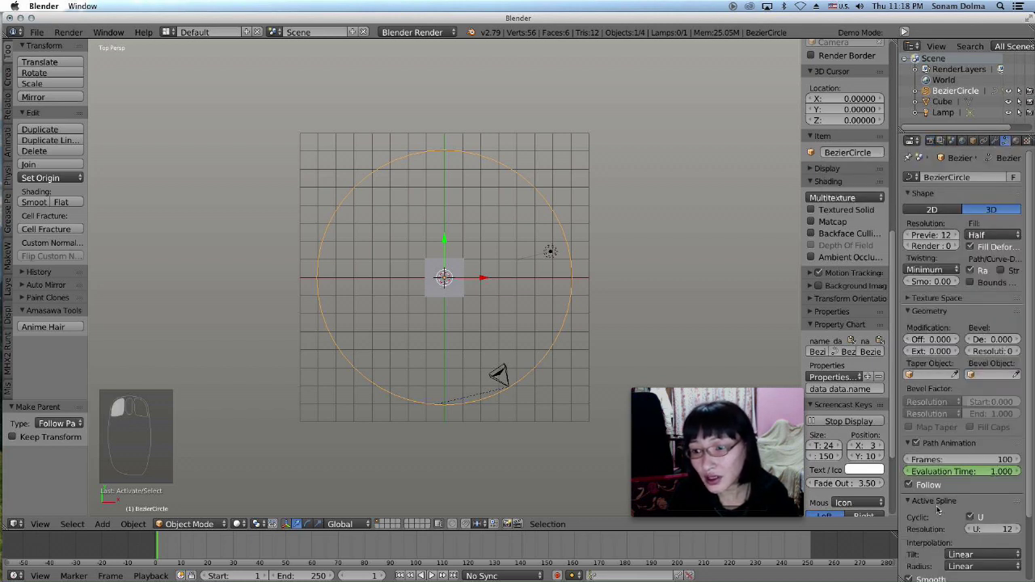
pyautogui.moveTo(914, 454); pyautogui.dragTo(1002, 455)
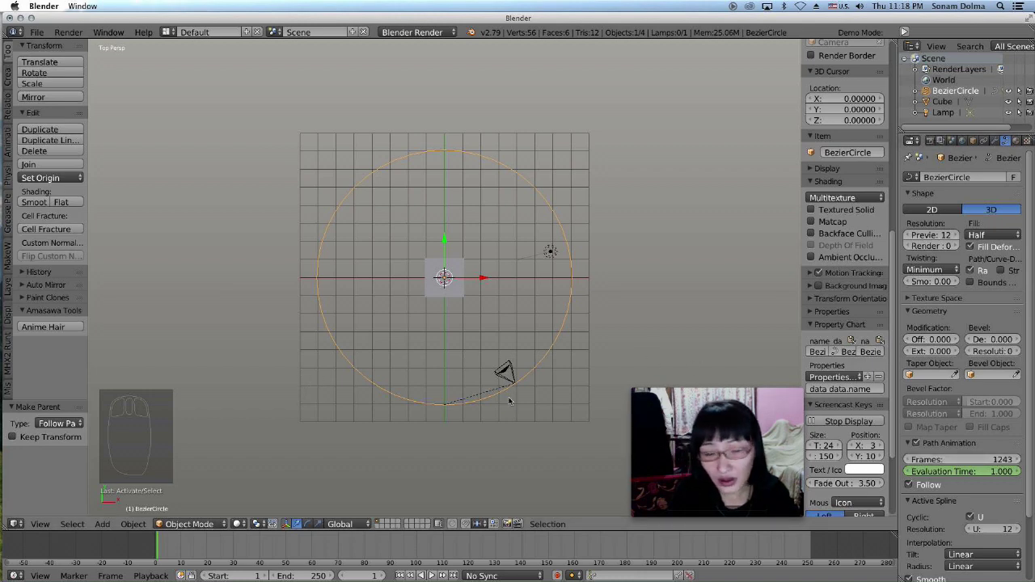
# - Move the camera about -3.92 in X and -1.12 in Y, and rotate it 35.4° to face the cube
pyautogui.rightClick(504, 372)
pyautogui.press('g')
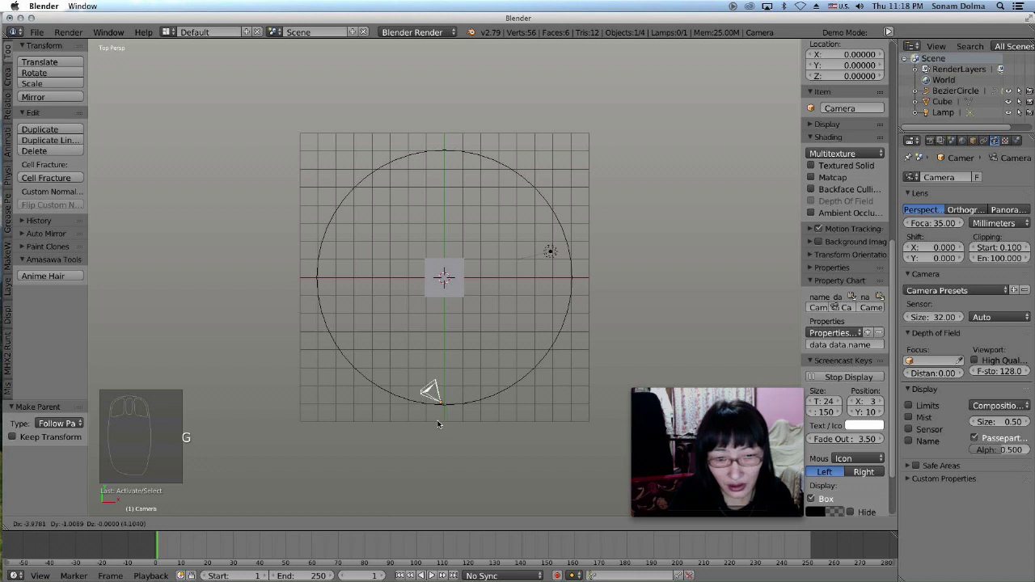
pyautogui.click(439, 427)
pyautogui.press('r')
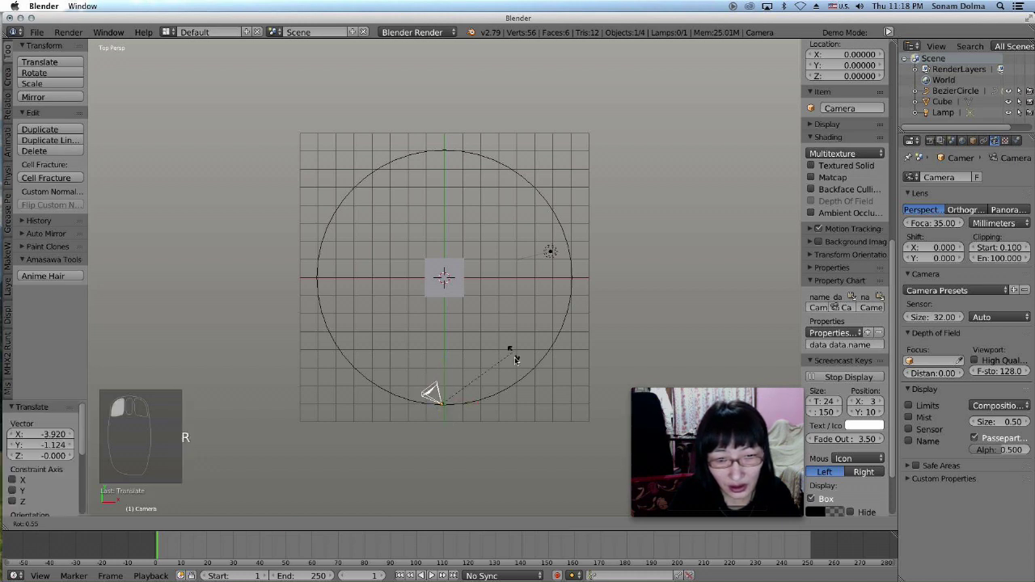
pyautogui.click(527, 403)
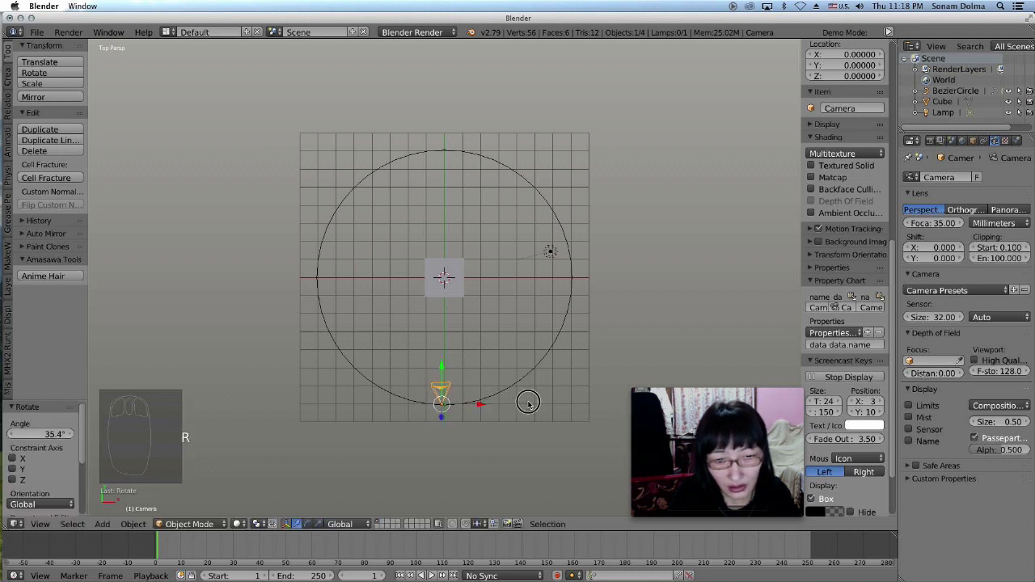
# - Look through the repositioned camera, play the slower orbit around the cube, and go back to the first frame
pyautogui.press('KP_0')
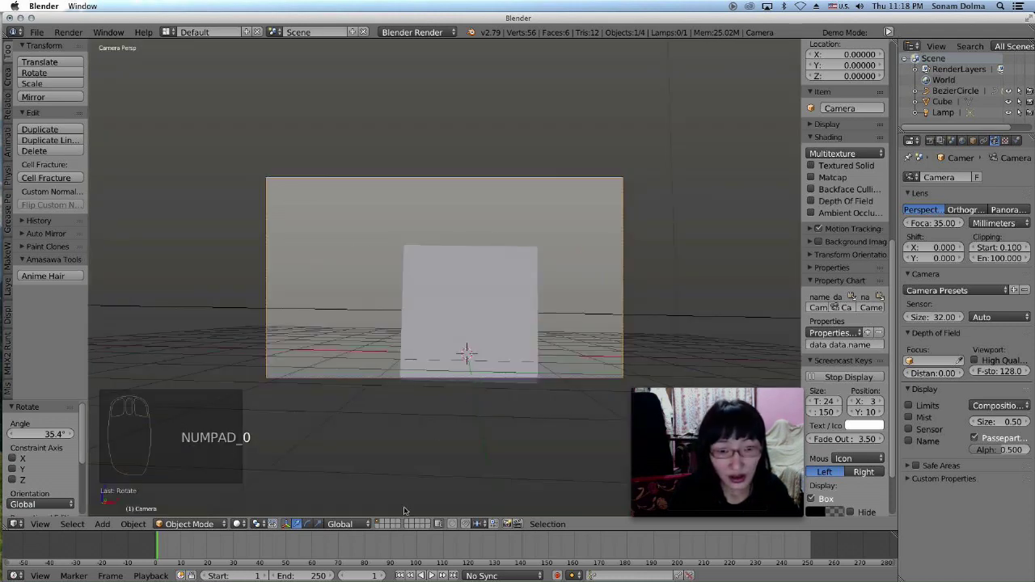
pyautogui.click(430, 575)
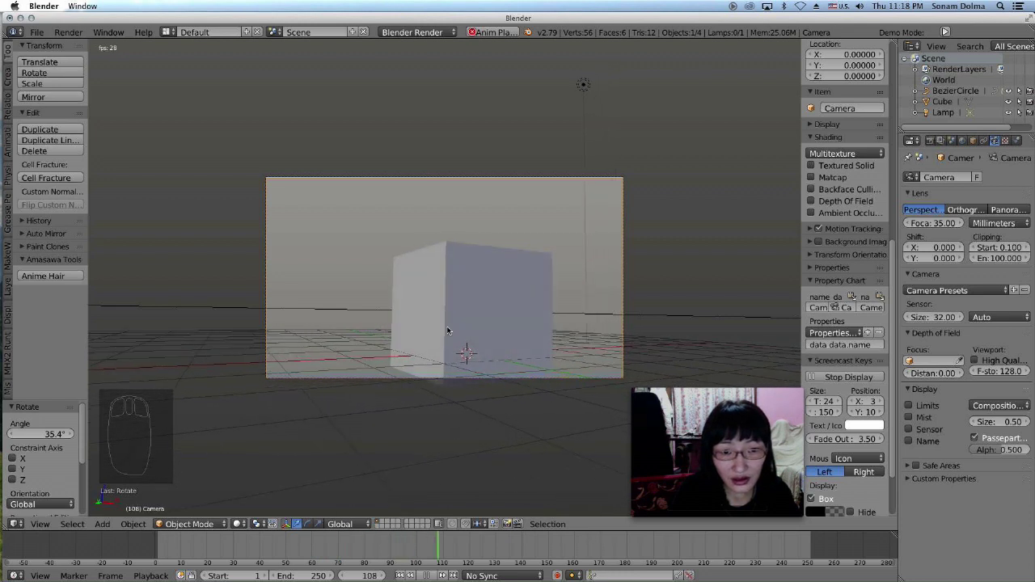
pyautogui.click(427, 575)
pyautogui.click(399, 575)
# - Select the lamp in the scene, change its type to Sun and give it a pale peach colour
pyautogui.click(39, 524)
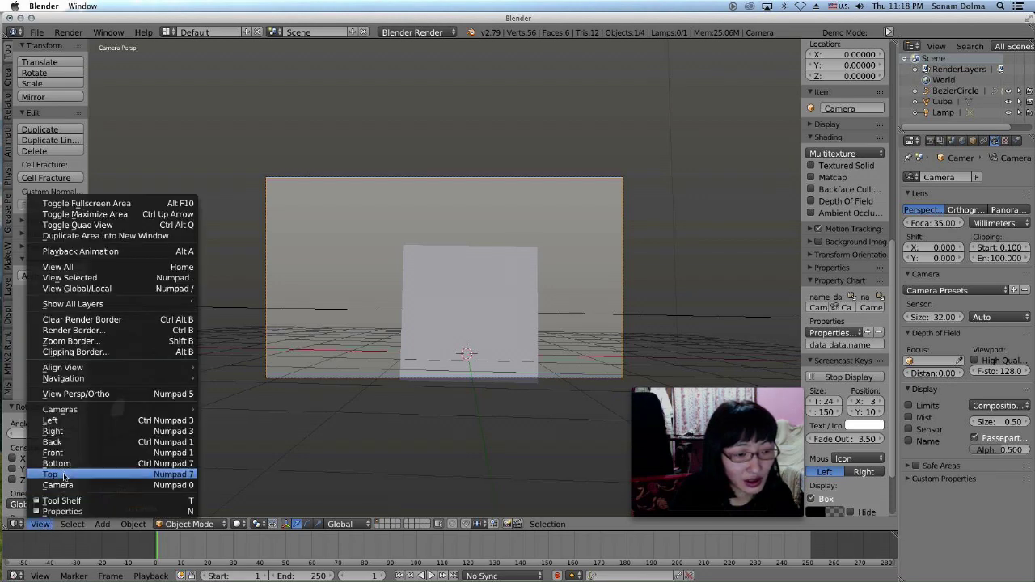
pyautogui.click(55, 469)
pyautogui.scroll(-2, 468, 306)
pyautogui.rightClick(492, 261)
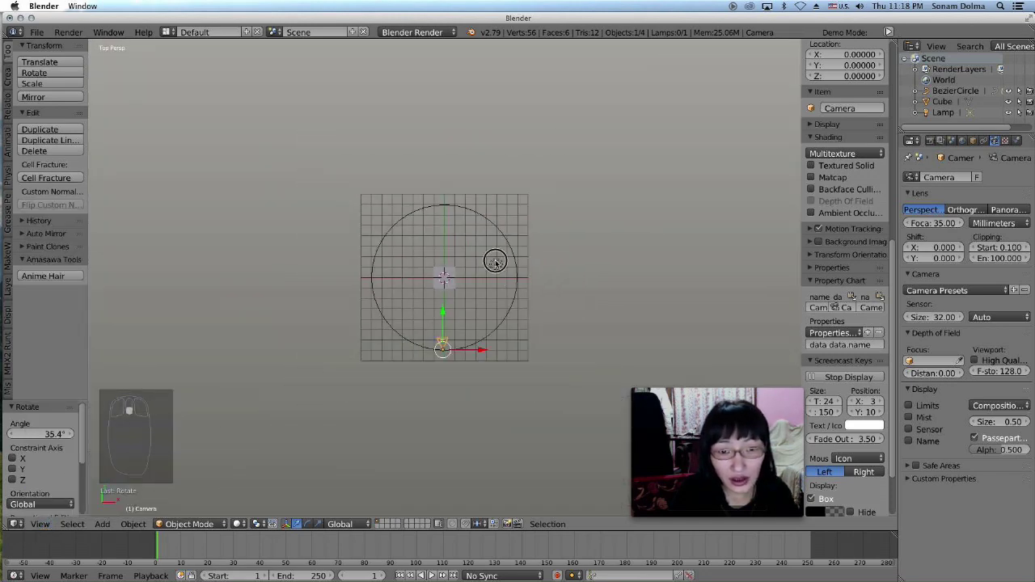
pyautogui.moveTo(491, 261); pyautogui.dragTo(477, 295, button='middle')
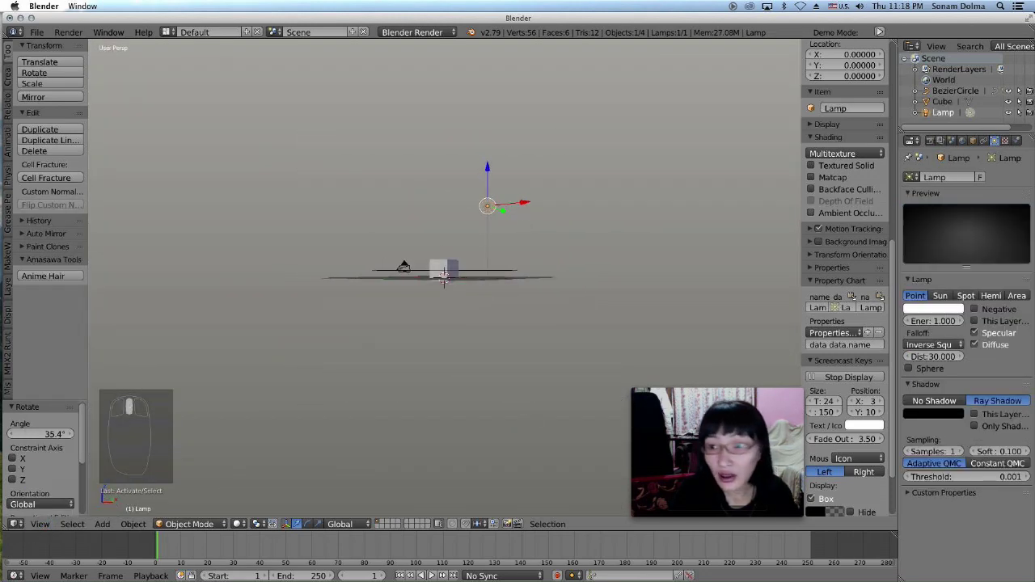
pyautogui.click(935, 298)
pyautogui.click(932, 309)
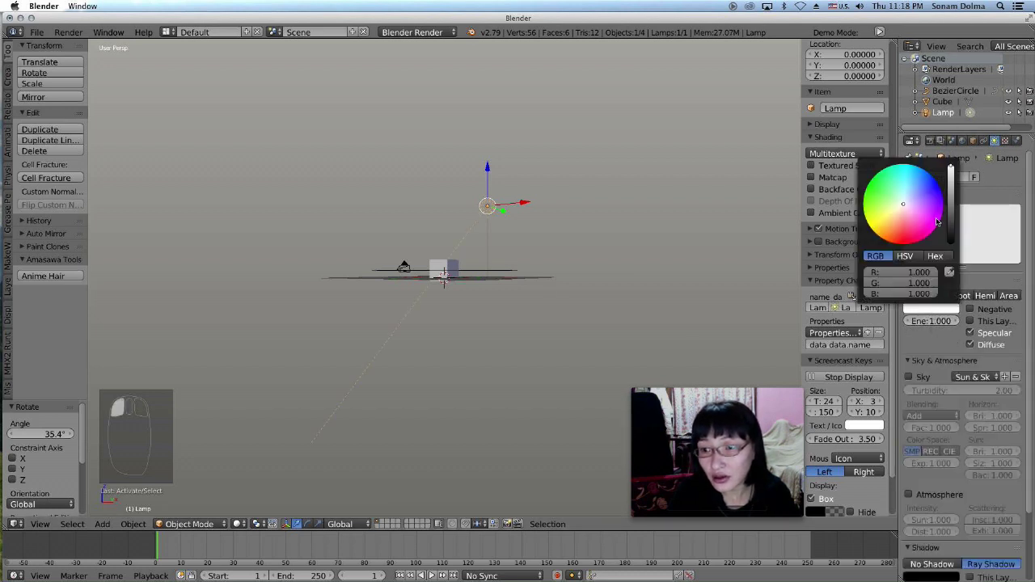
pyautogui.click(901, 209)
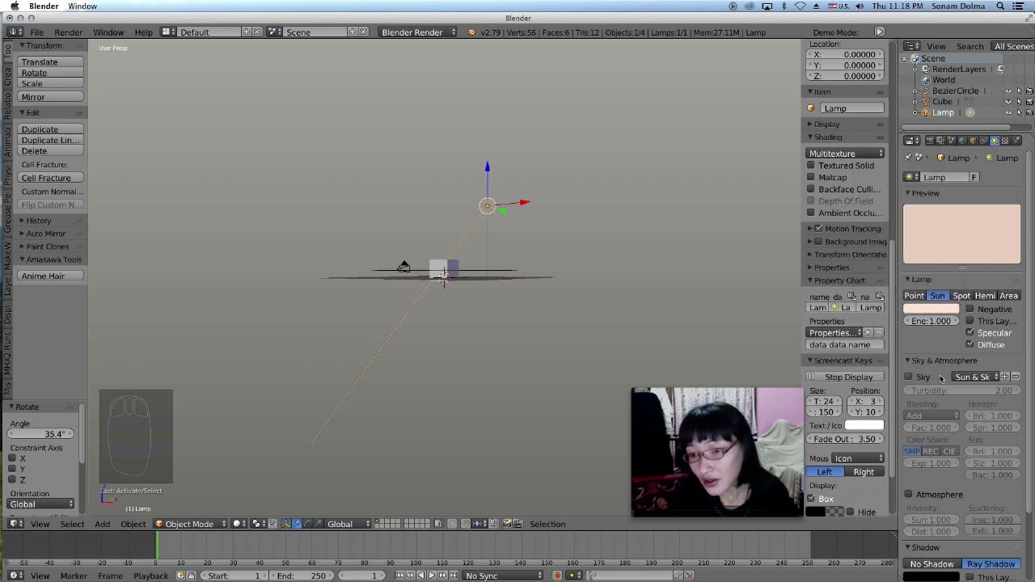
# - Try the Sky option on the Sun lamp and switch it back off
pyautogui.scroll(-1, 940, 379)
pyautogui.click(907, 355)
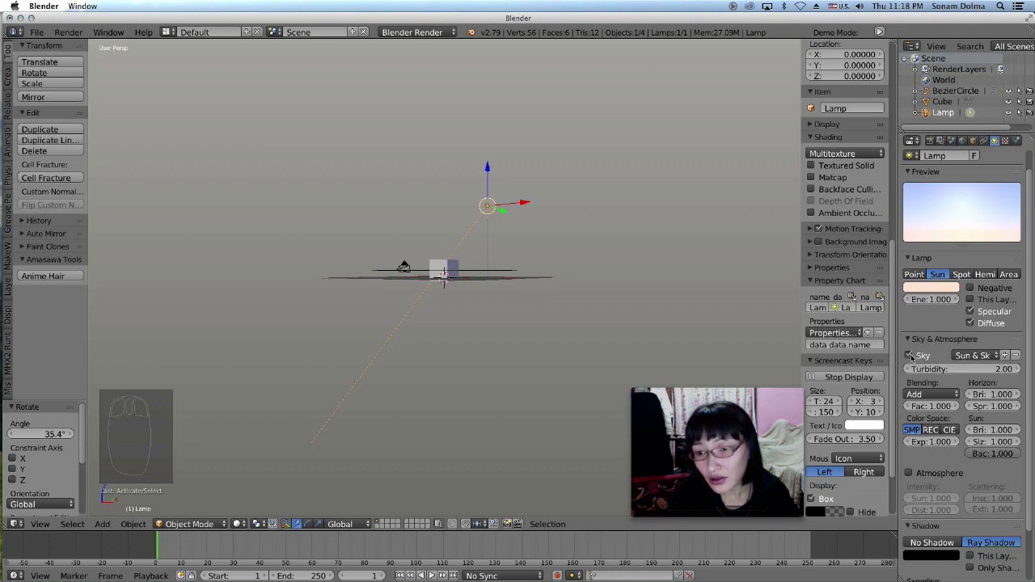
pyautogui.click(909, 355)
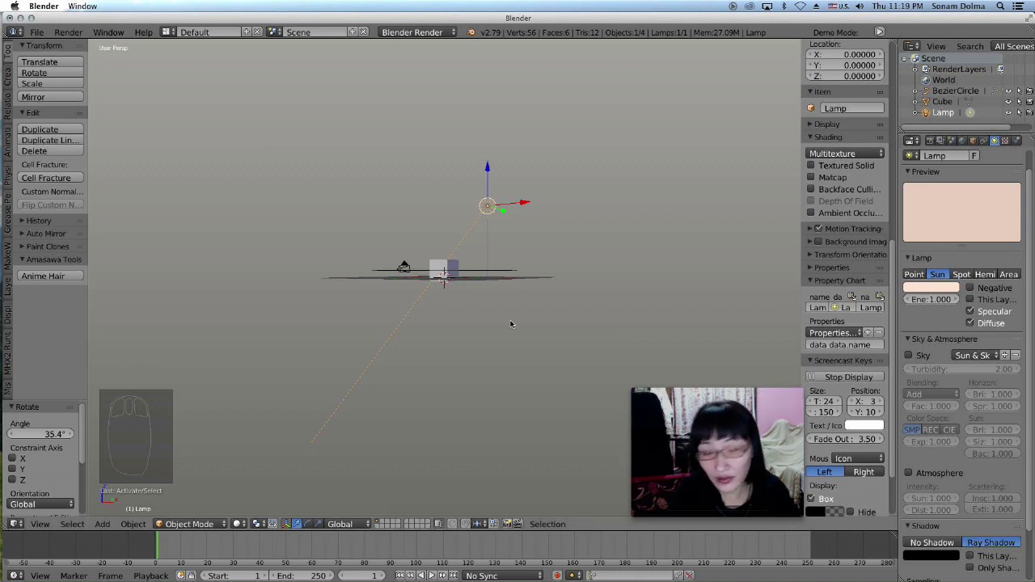
# - Add a plane under the cube and scale it up twice, by 2.840 and 3.033, as a ground extending past the circle
pyautogui.moveTo(443, 283); pyautogui.dragTo(443, 290, button='middle')
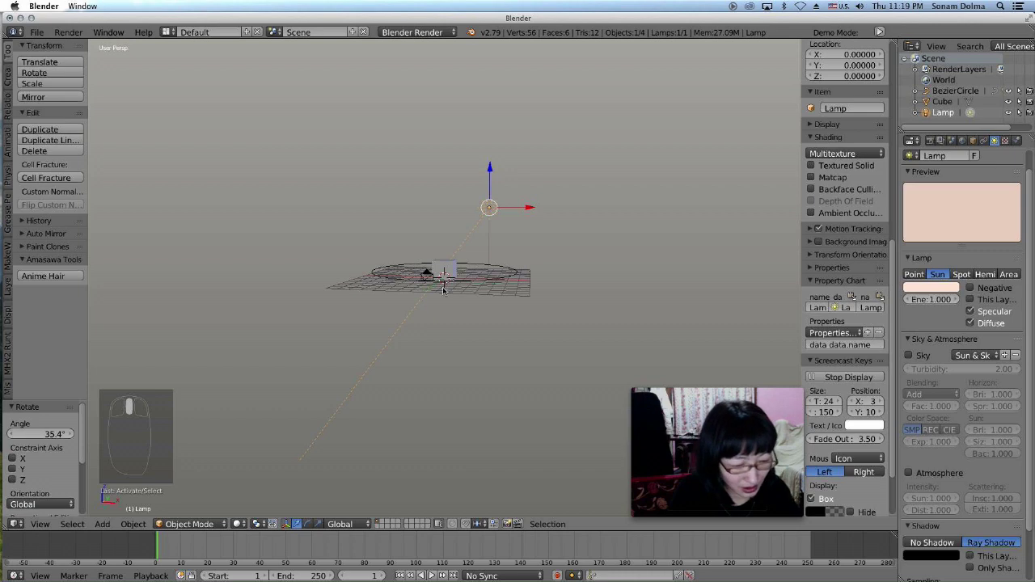
pyautogui.hotkey('shift', 'a')
pyautogui.moveTo(426, 278)
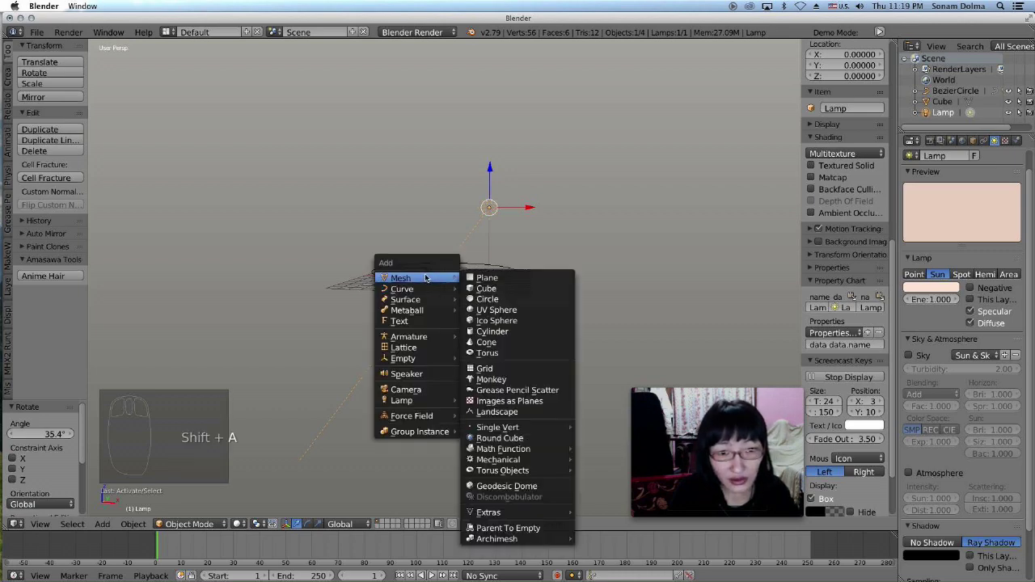
pyautogui.click(517, 278)
pyautogui.press('s')
pyautogui.click(612, 363)
pyautogui.press('s')
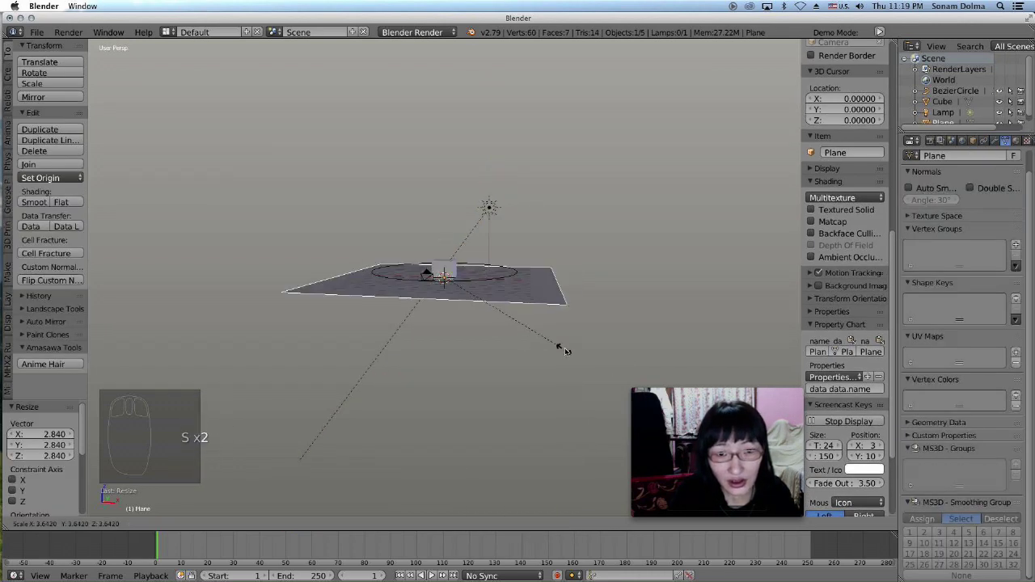
pyautogui.click(483, 323)
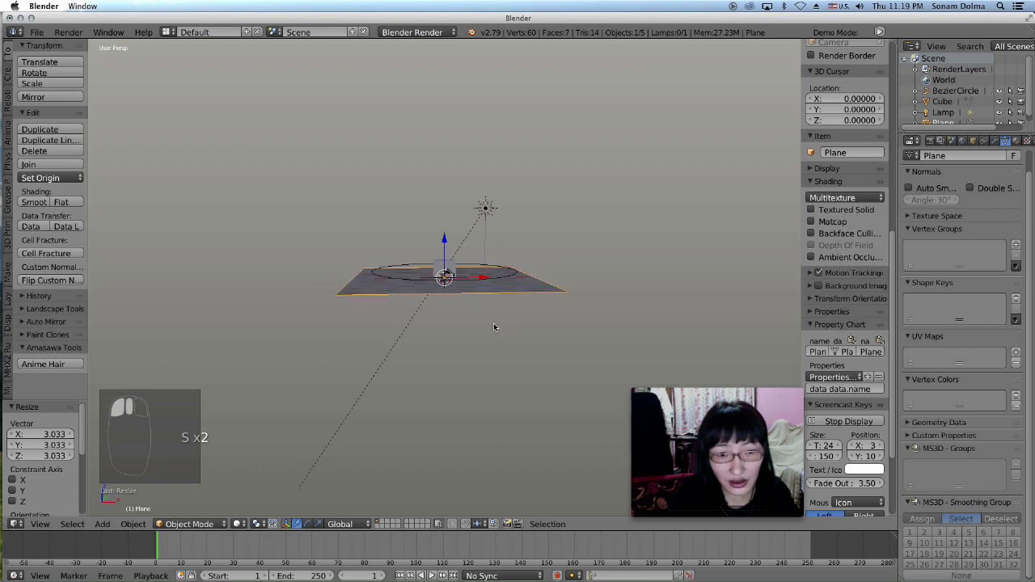
pyautogui.scroll(2, 489, 317)
# - Look through the camera, select the Bezier circle and play the animation with the ground plane, stopping it after a while
pyautogui.press('KP_0')
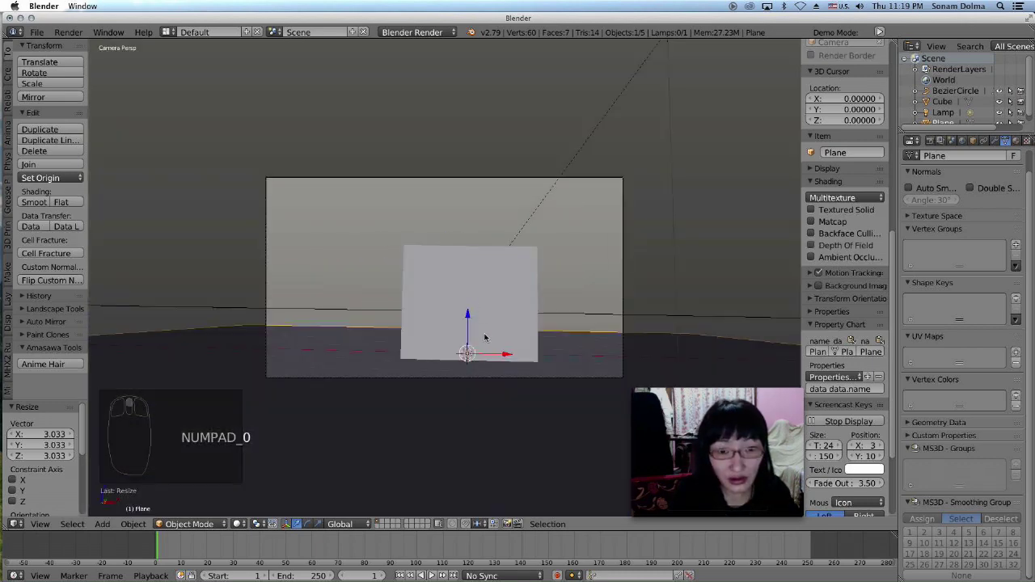
pyautogui.click(588, 318)
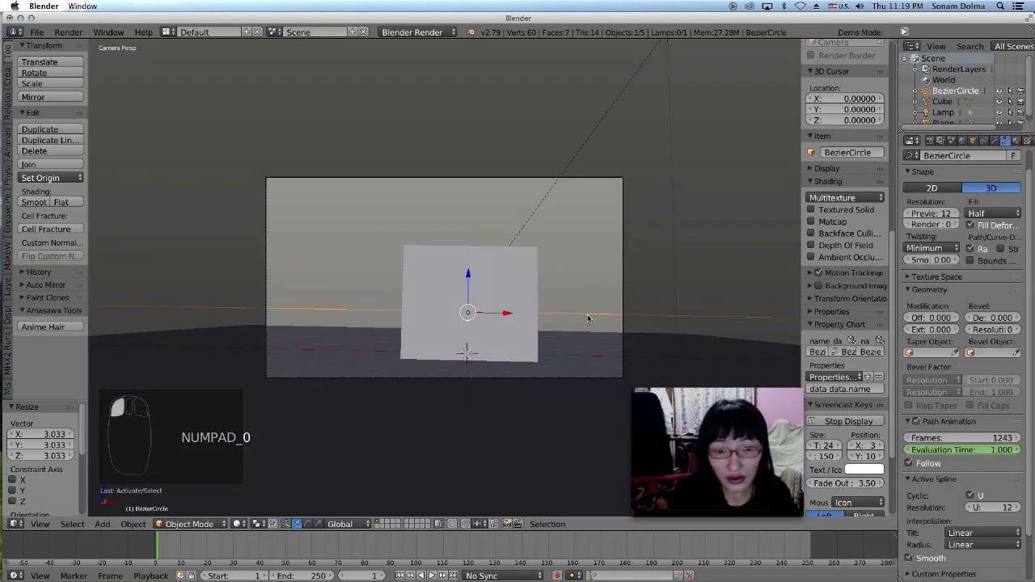
pyautogui.click(431, 576)
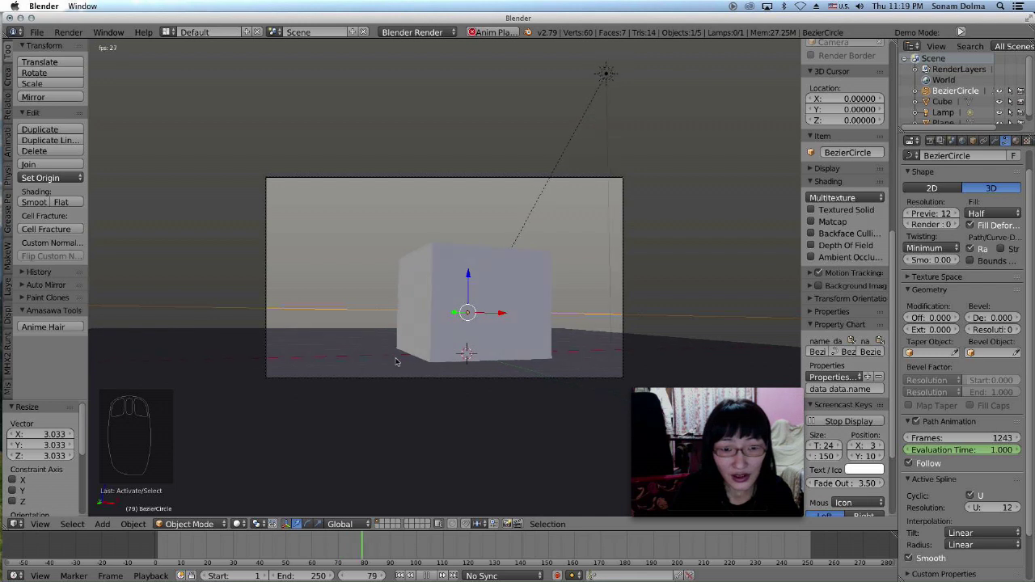
pyautogui.click(426, 576)
# - Set the circle's path animation length to 955 frames, replay the animation from the start and return to frame 1
pyautogui.moveTo(954, 438); pyautogui.dragTo(978, 438)
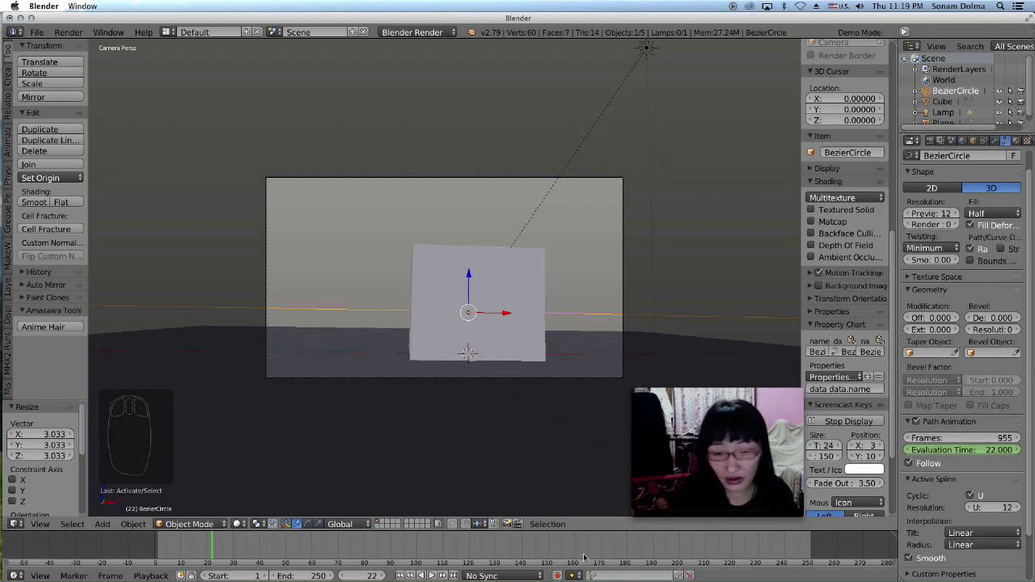
pyautogui.click(400, 576)
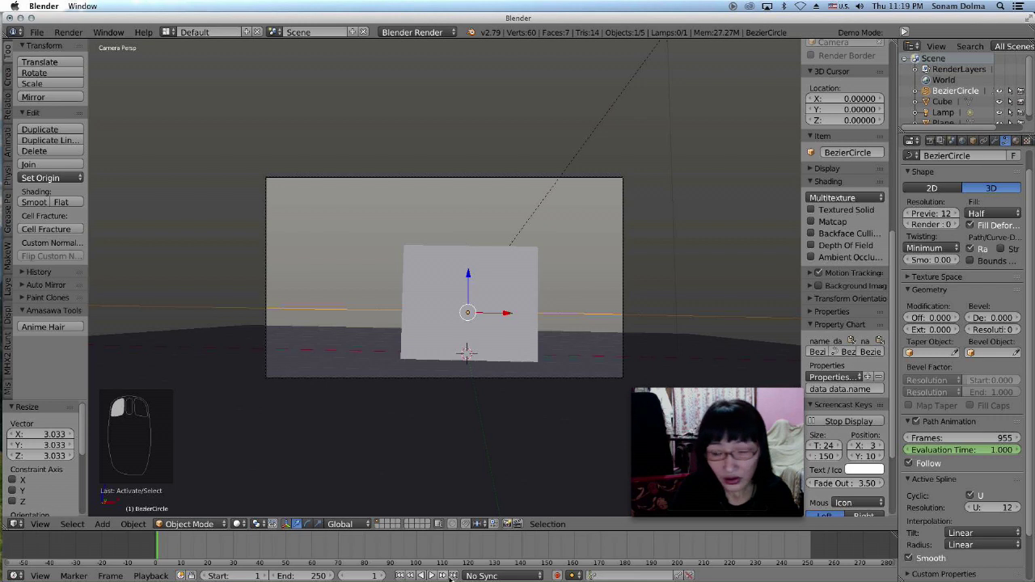
pyautogui.click(431, 576)
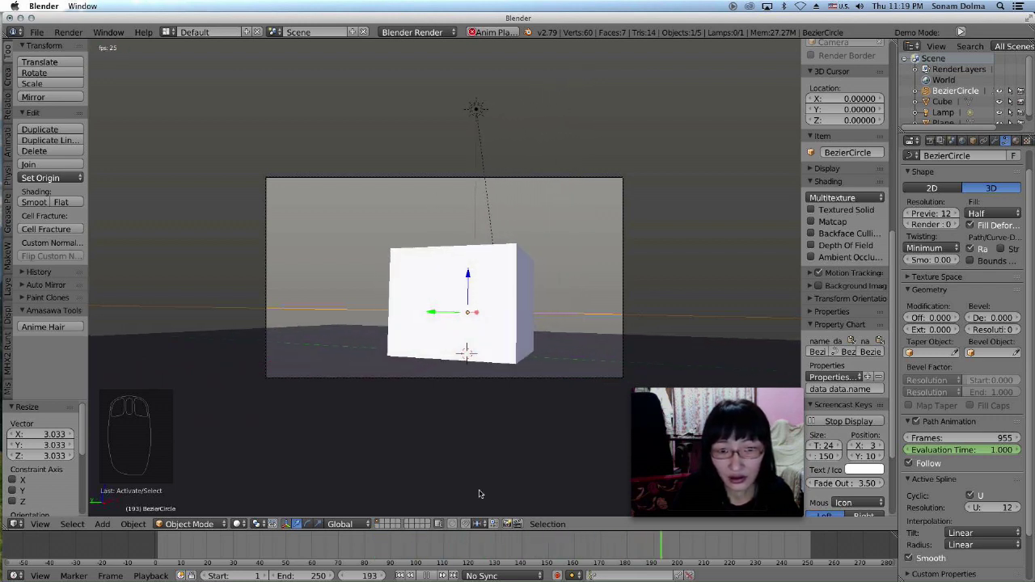
pyautogui.click(426, 576)
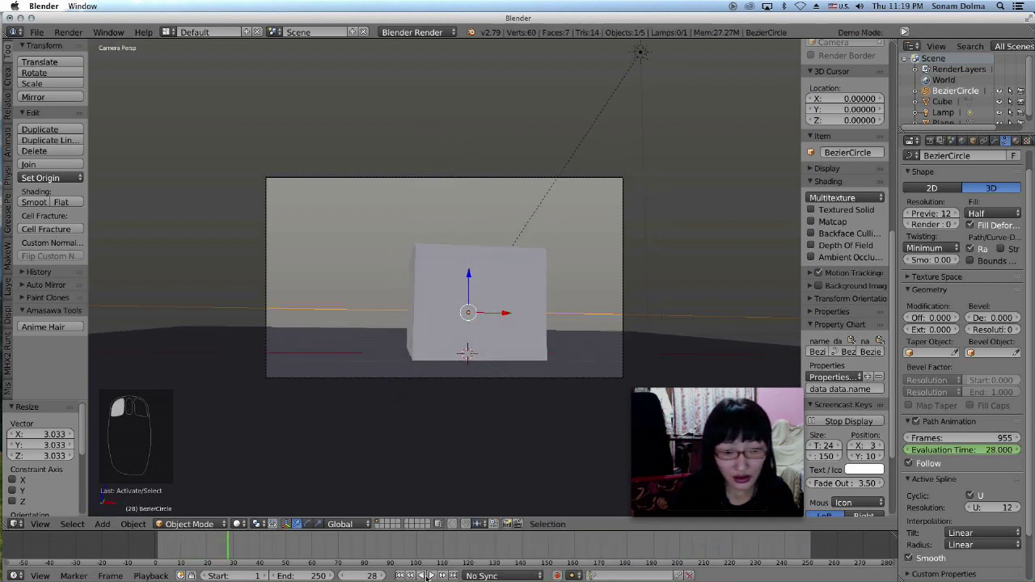
pyautogui.click(399, 576)
# - Switch back to the top view and frame the circle, camera and cube more closely
pyautogui.click(40, 524)
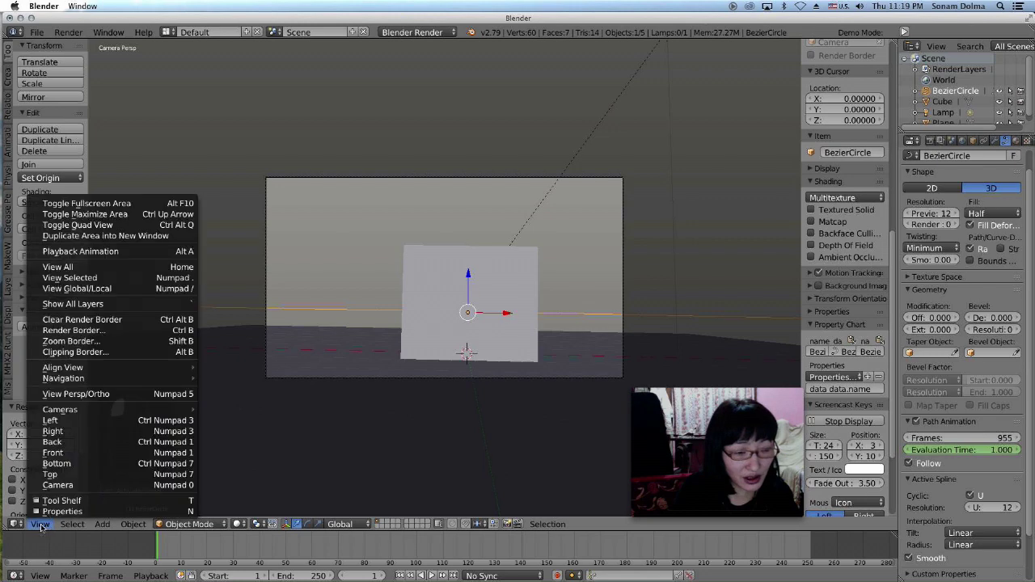
pyautogui.click(50, 473)
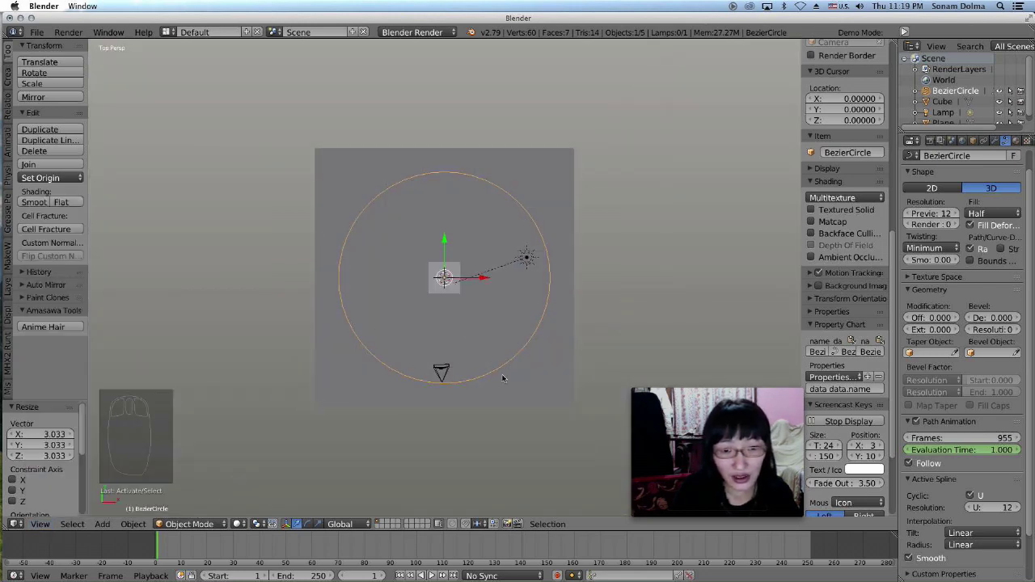
pyautogui.scroll(2, 502, 377)
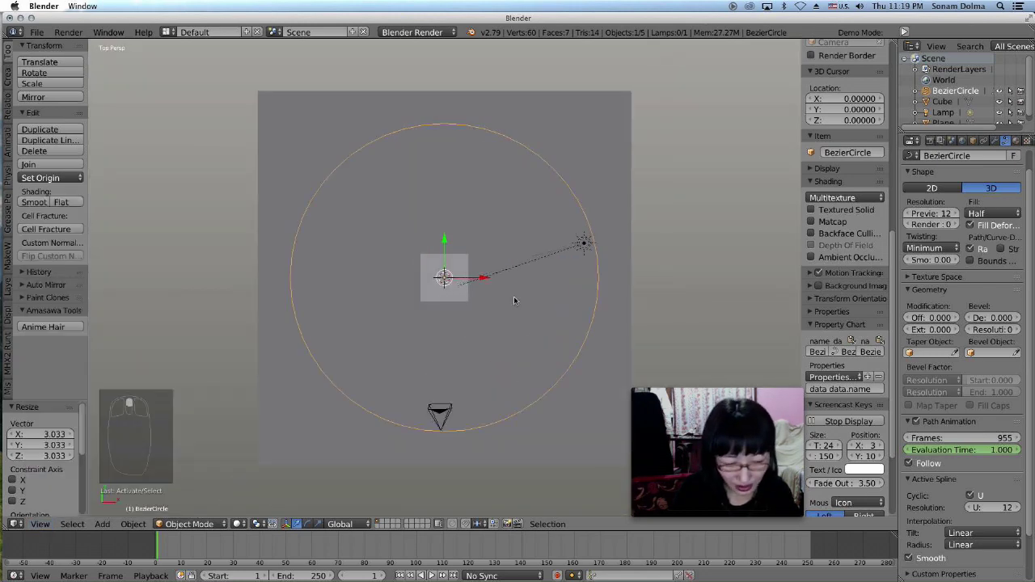